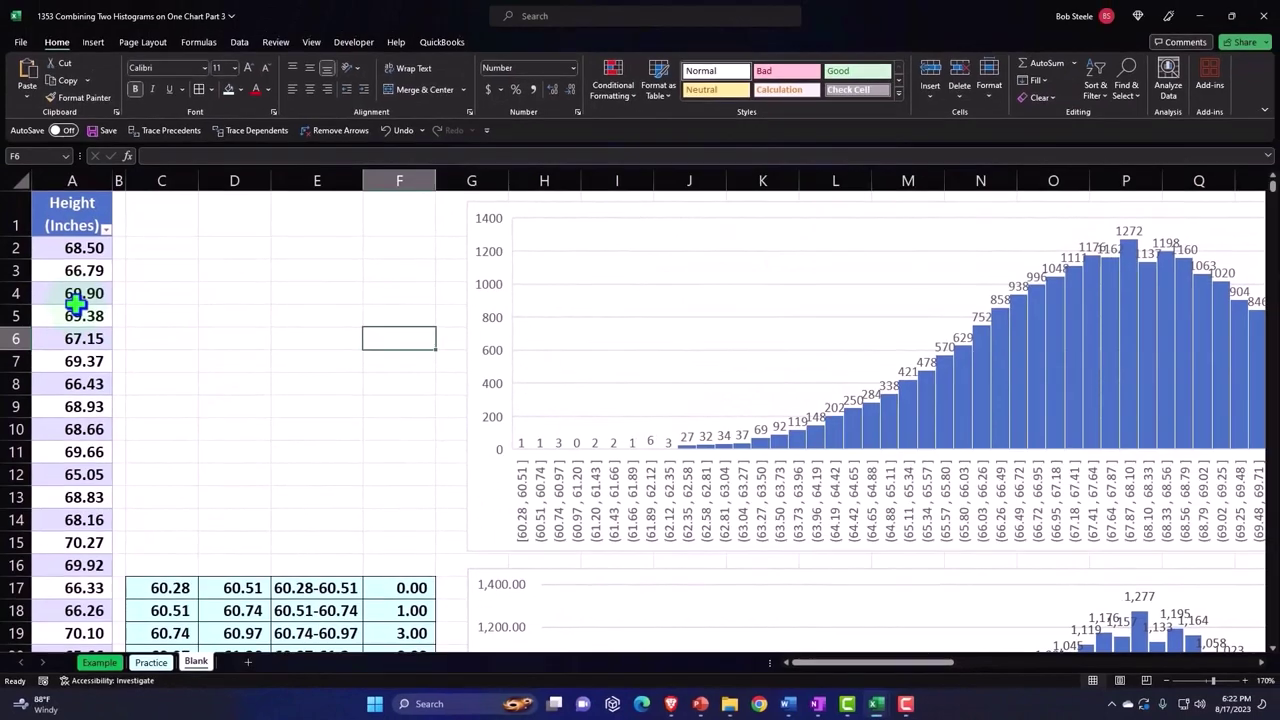
- Examine the height data in column A and its histogram, and bring up the chart insertion options
{"action": "left_click", "coordinate": [76, 300]}
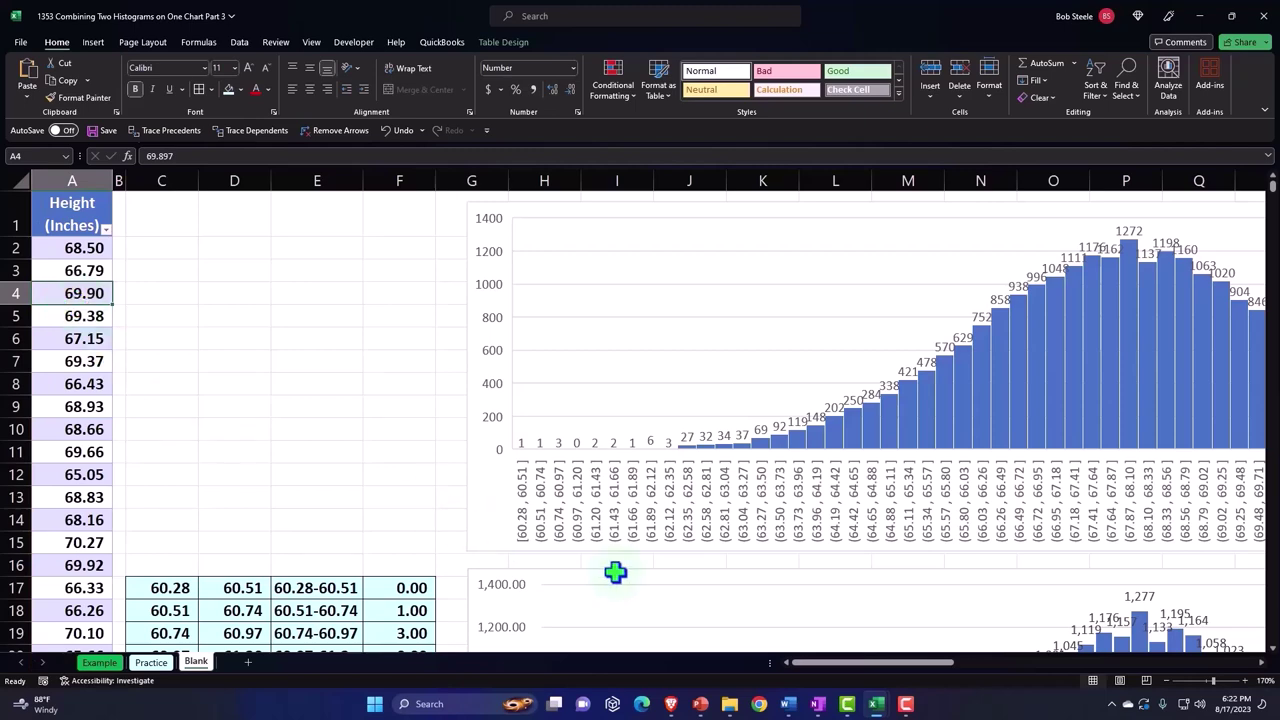
{"action": "left_click_drag", "start_coordinate": [841, 666], "coordinate": [891, 674]}
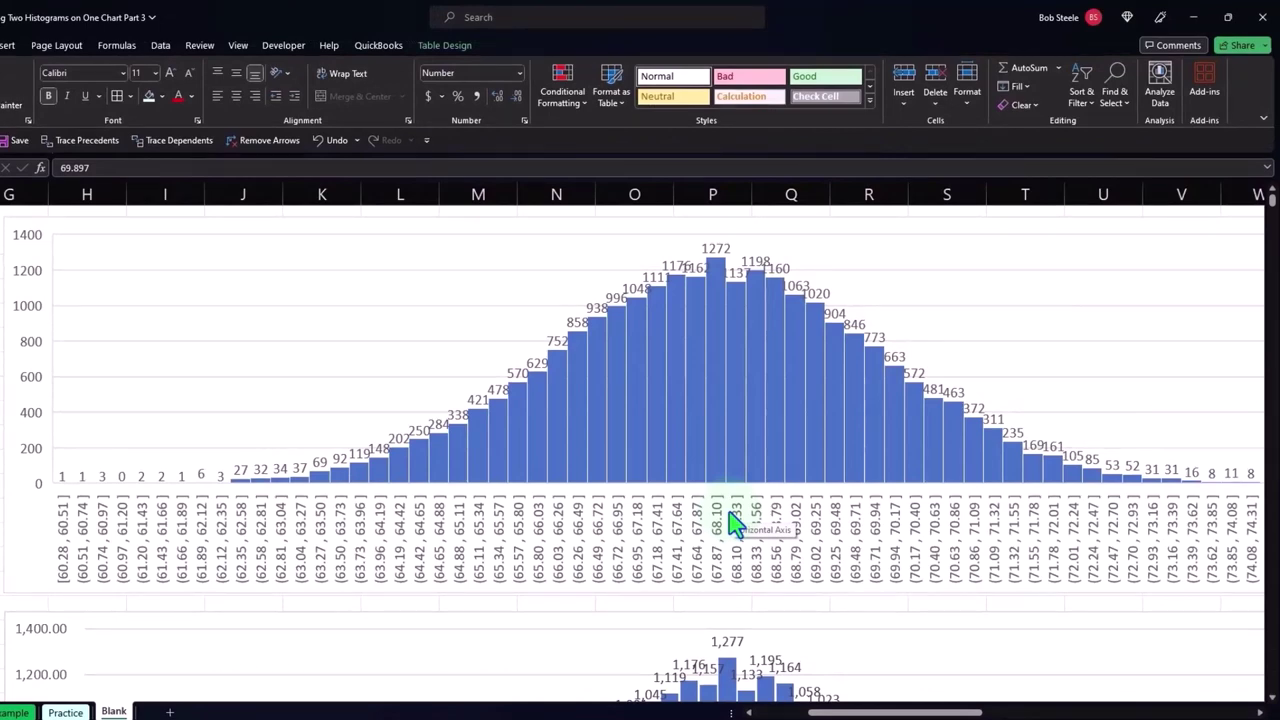
{"action": "left_click_drag", "start_coordinate": [840, 712], "coordinate": [805, 712]}
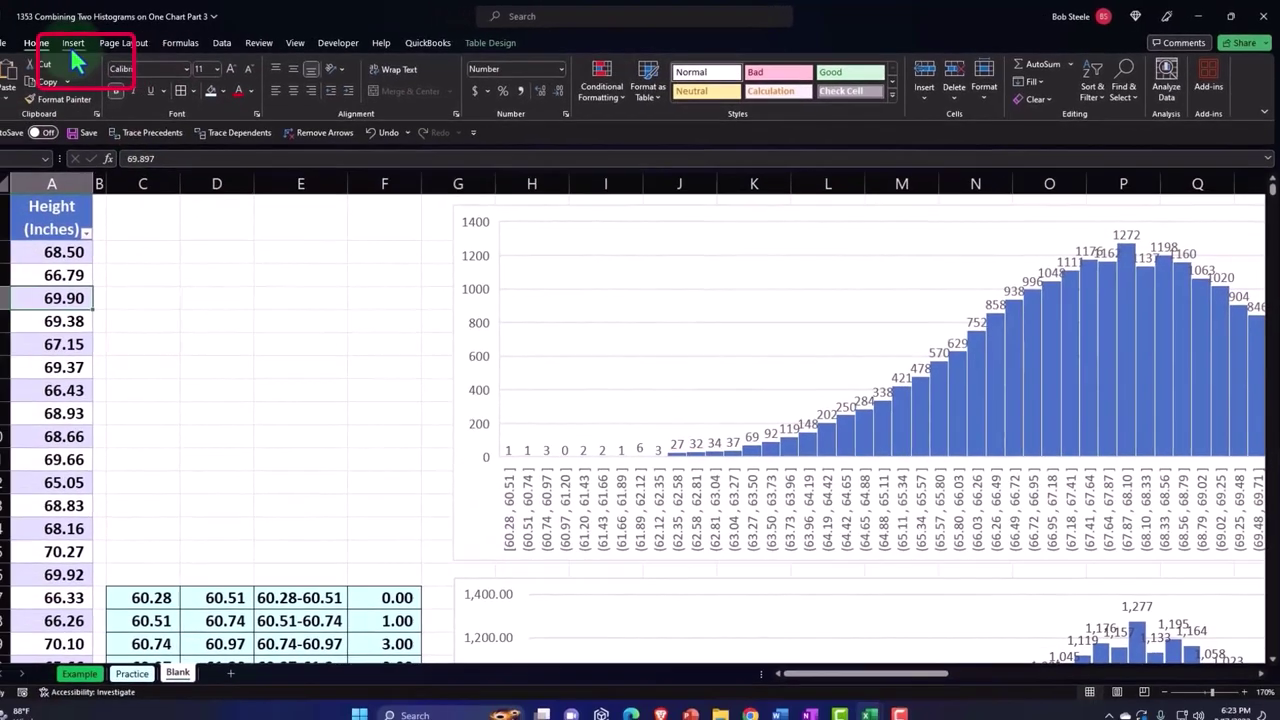
{"action": "left_click", "coordinate": [4, 45]}
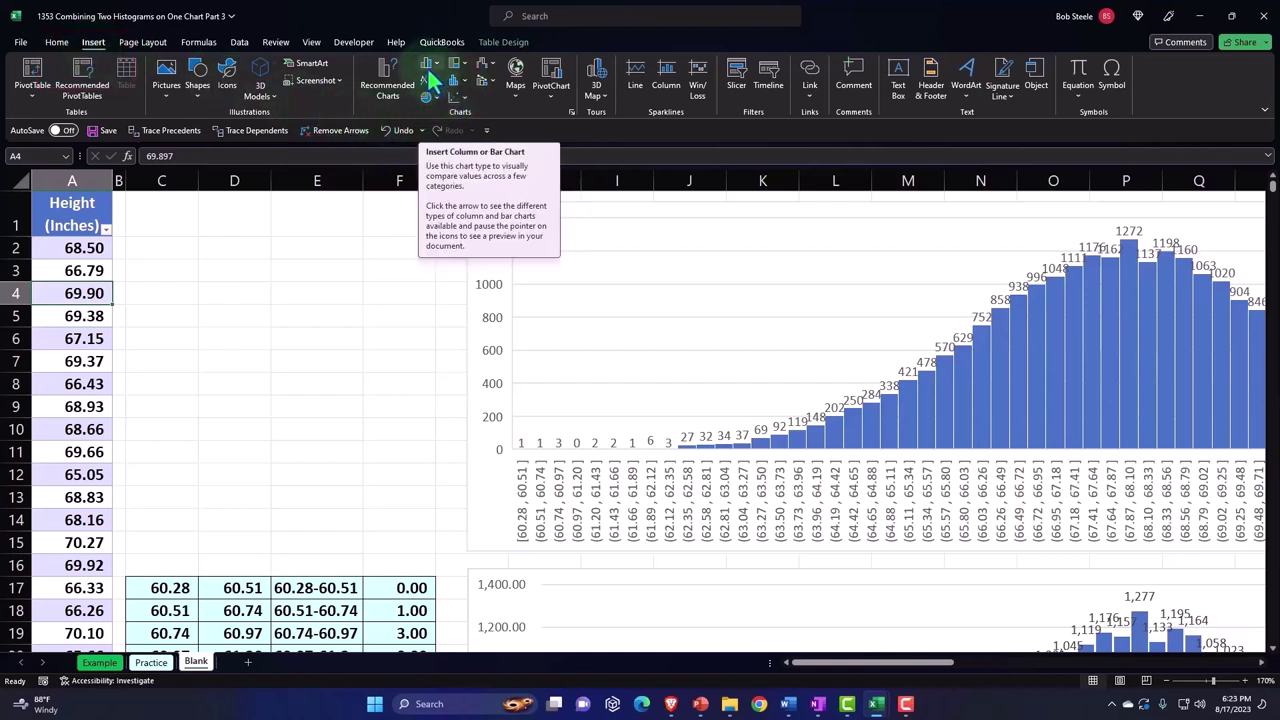
- Examine the bin ranges and frequencies in columns C to F and the column chart built from them
{"action": "left_click", "coordinate": [320, 361]}
{"action": "scroll", "coordinate": [320, 361], "scroll_direction": "down", "scroll_amount": 3}
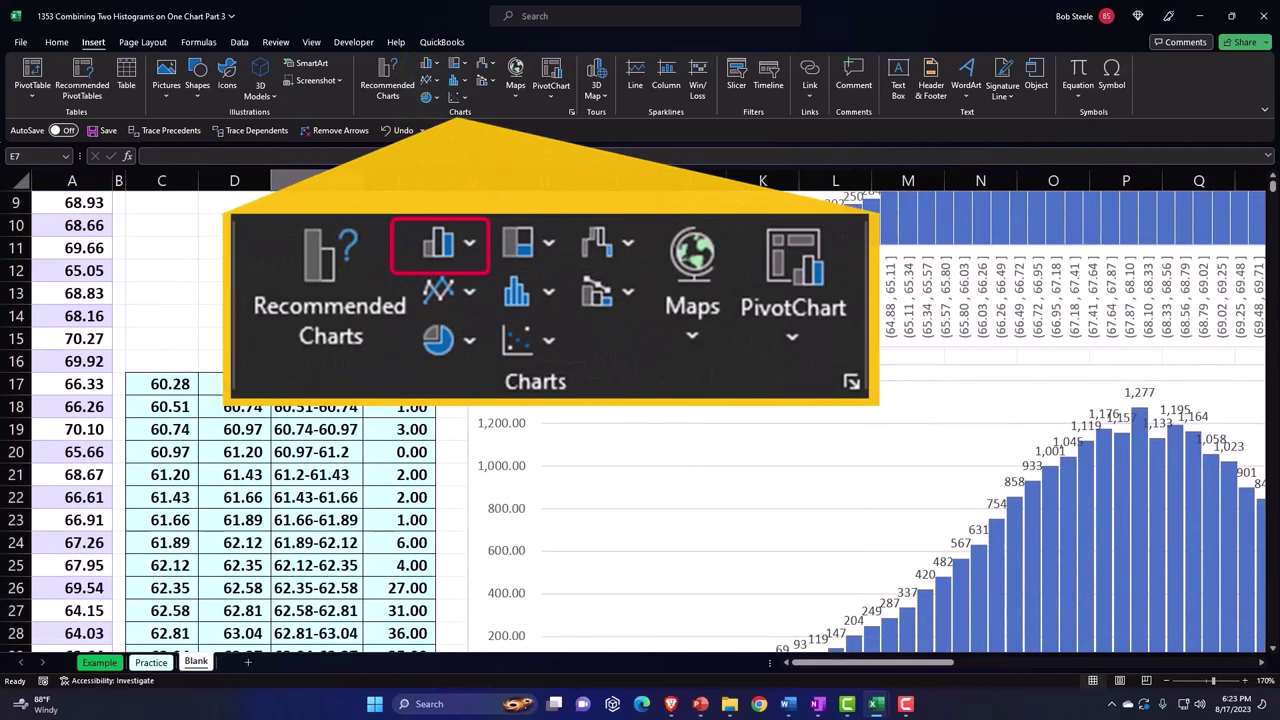
{"action": "scroll", "coordinate": [663, 343], "scroll_direction": "down", "scroll_amount": 1}
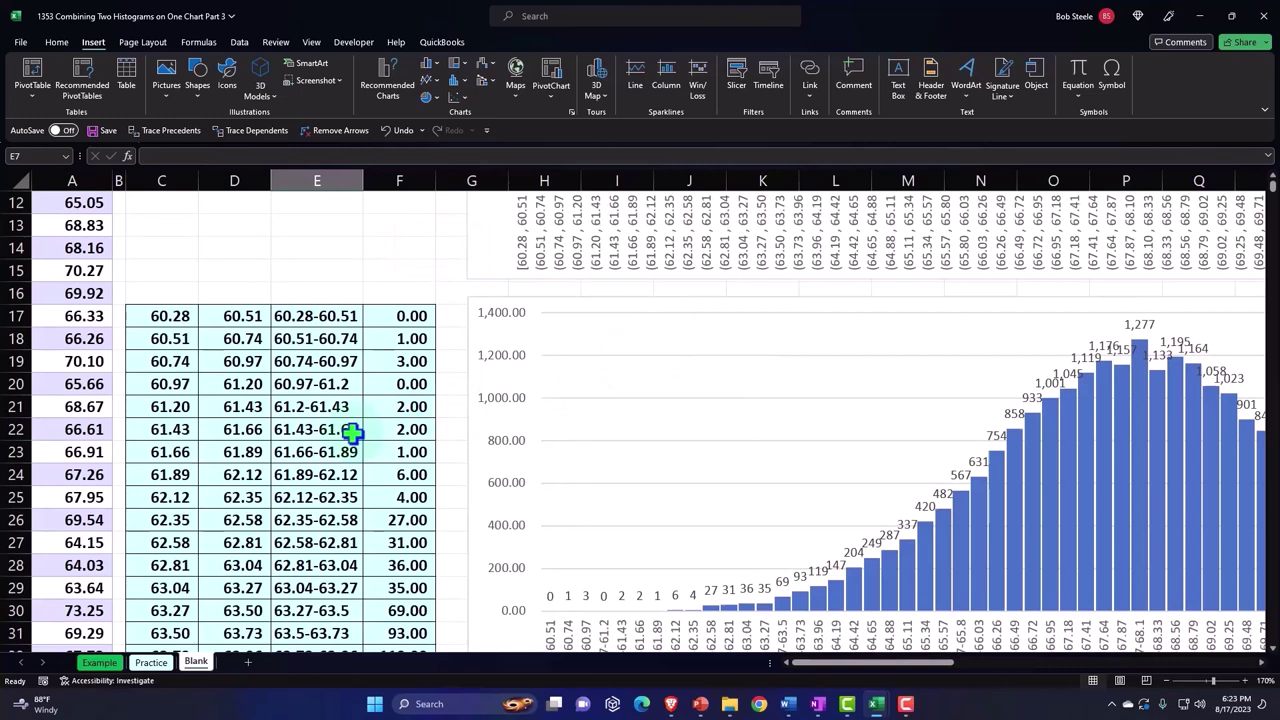
{"action": "left_click", "coordinate": [352, 432]}
{"action": "scroll", "coordinate": [350, 425], "scroll_direction": "down", "scroll_amount": 1}
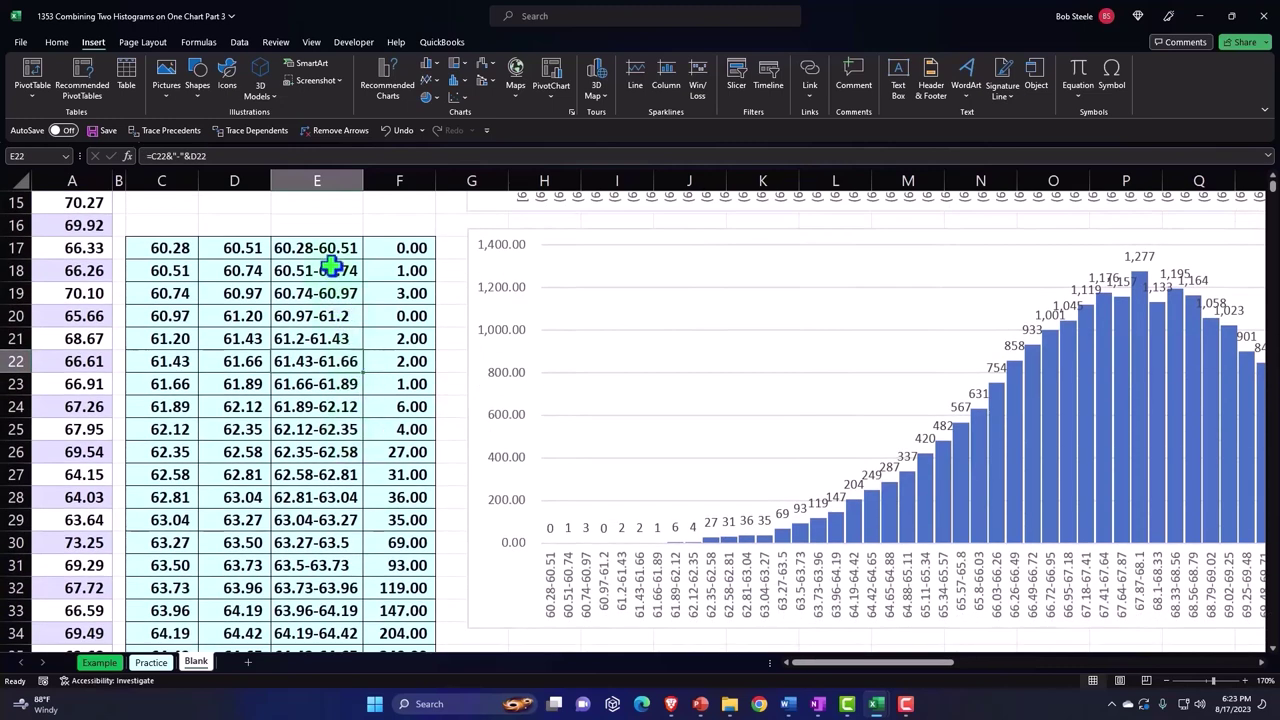
{"action": "left_click_drag", "start_coordinate": [328, 250], "coordinate": [316, 525]}
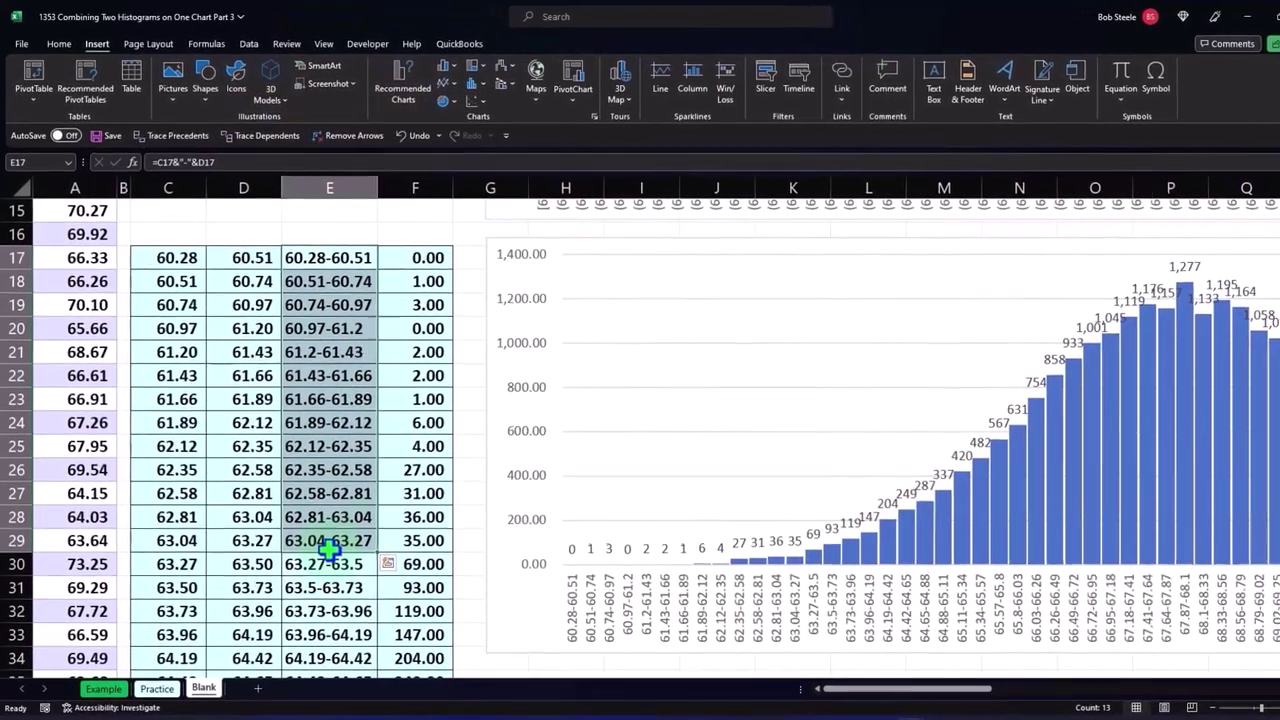
{"action": "left_click", "coordinate": [508, 625]}
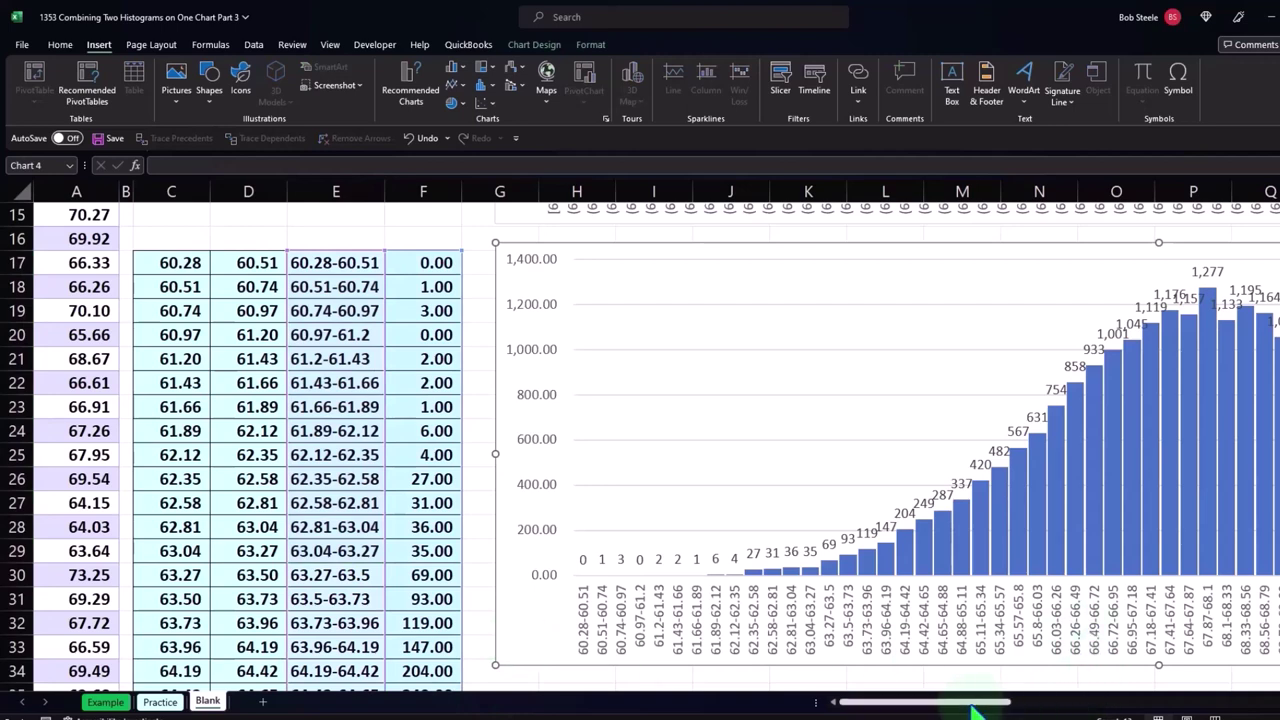
{"action": "left_click_drag", "start_coordinate": [972, 706], "coordinate": [1030, 712]}
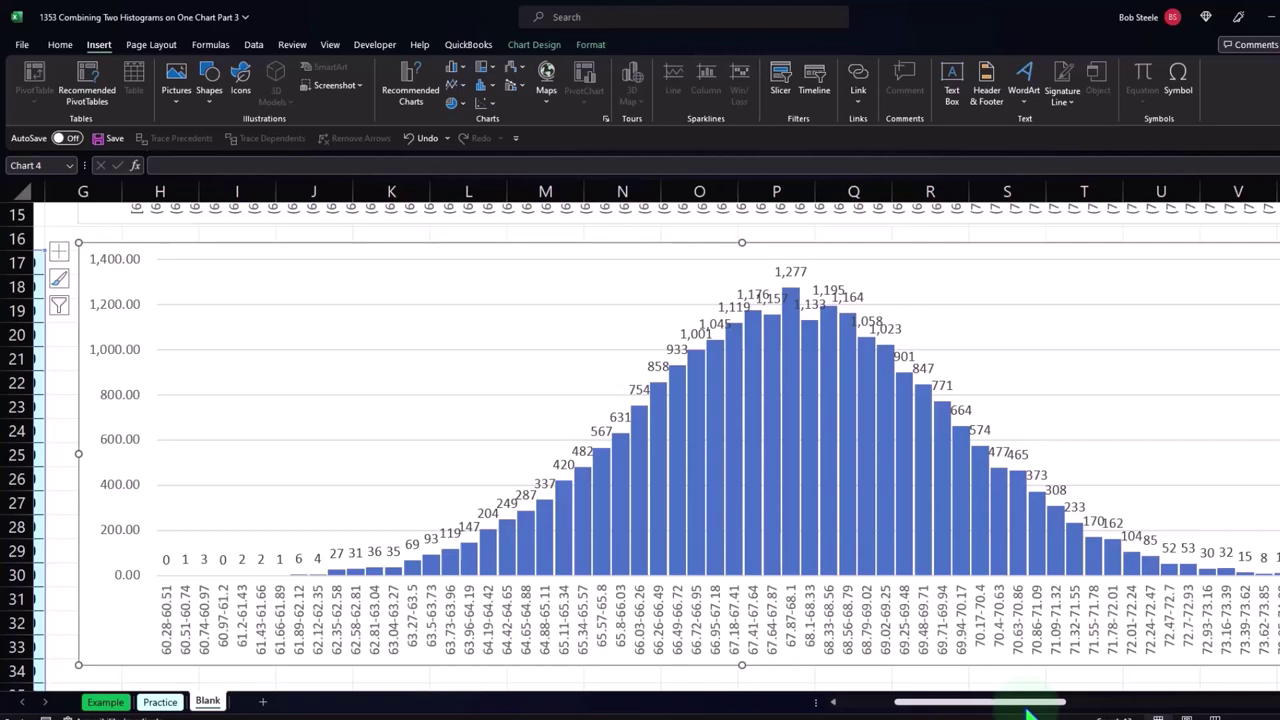
- Examine the second height table in columns Z and AA, including the formula behind the Women values
{"action": "scroll", "coordinate": [1030, 710], "scroll_direction": "up", "scroll_amount": 5}
{"action": "left_click_drag", "start_coordinate": [1030, 710], "coordinate": [1170, 712]}
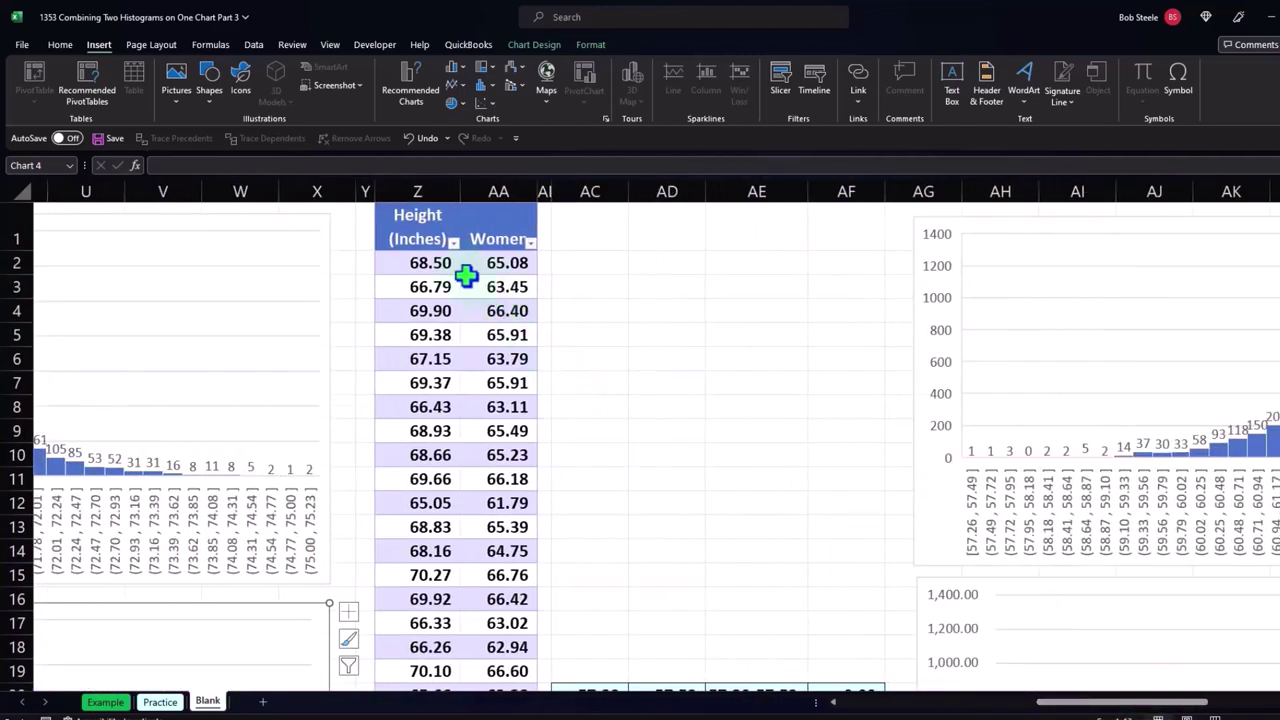
{"action": "left_click", "coordinate": [417, 236]}
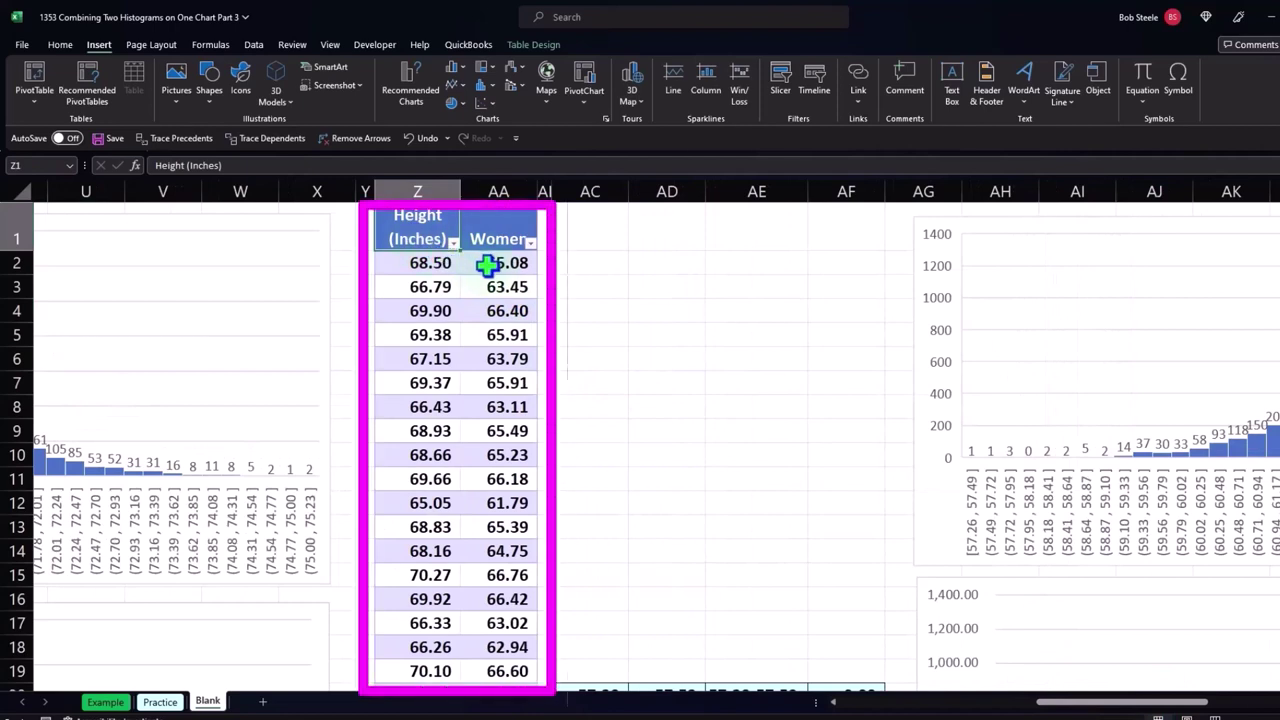
{"action": "double_click", "coordinate": [487, 263]}
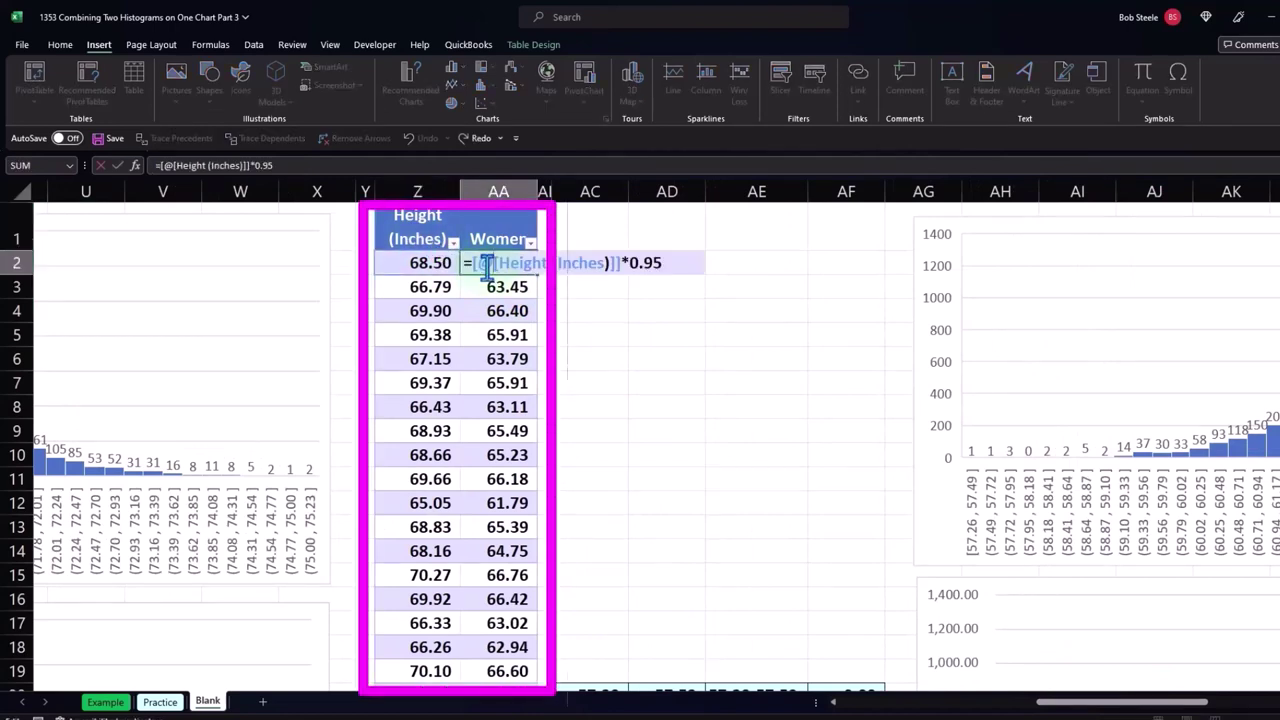
{"action": "key", "text": "Return"}
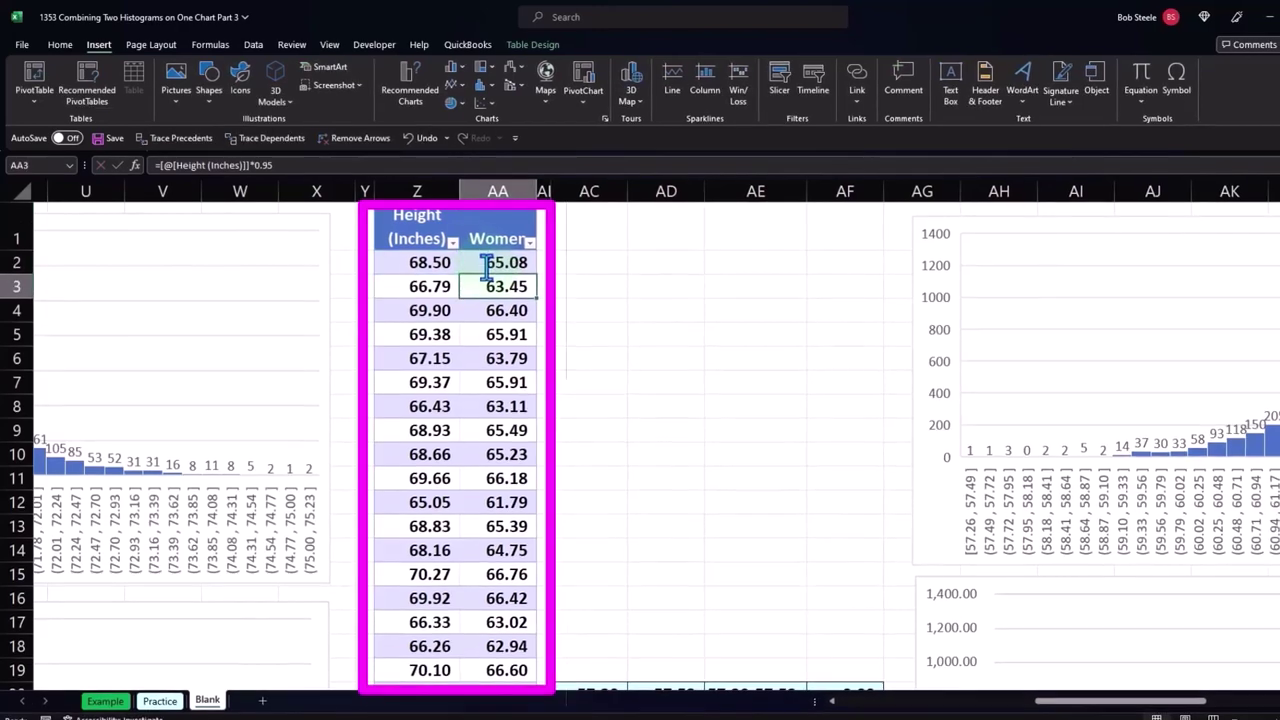
{"action": "left_click", "coordinate": [437, 237]}
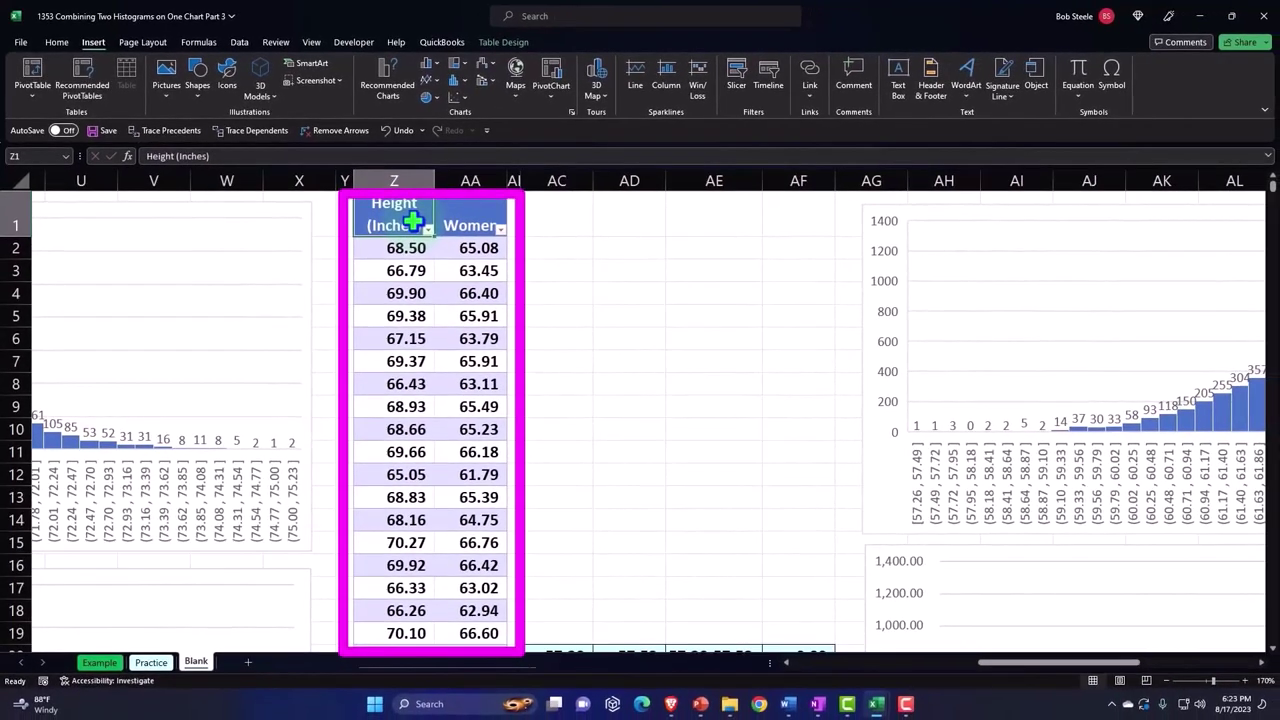
- Compare the histogram of the women's heights with the histogram of the first height data set
{"action": "key", "text": "Right"}
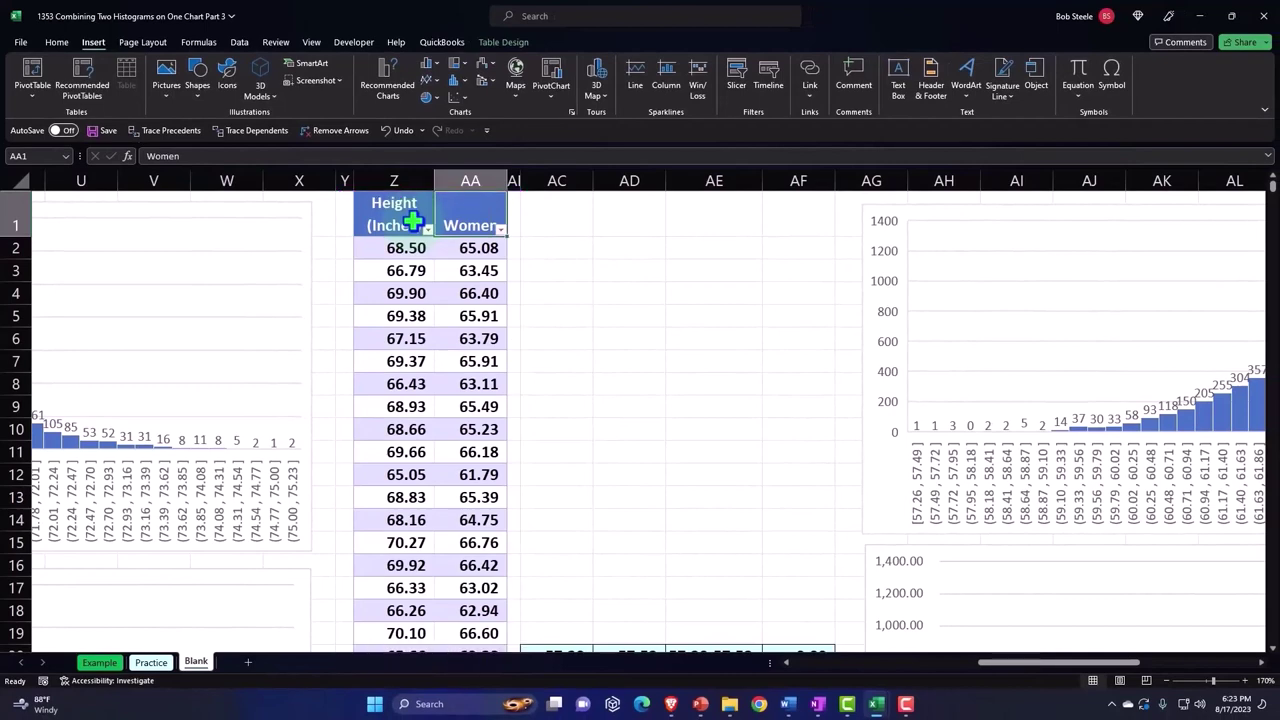
{"action": "key", "text": "Right"}
{"action": "key", "text": "Right"}
{"action": "key", "text": "Right"}
{"action": "key", "text": "Right"}
{"action": "key", "text": "Right"}
{"action": "key", "text": "Right"}
{"action": "key", "text": "Right"}
{"action": "key", "text": "Right"}
{"action": "key", "text": "Right"}
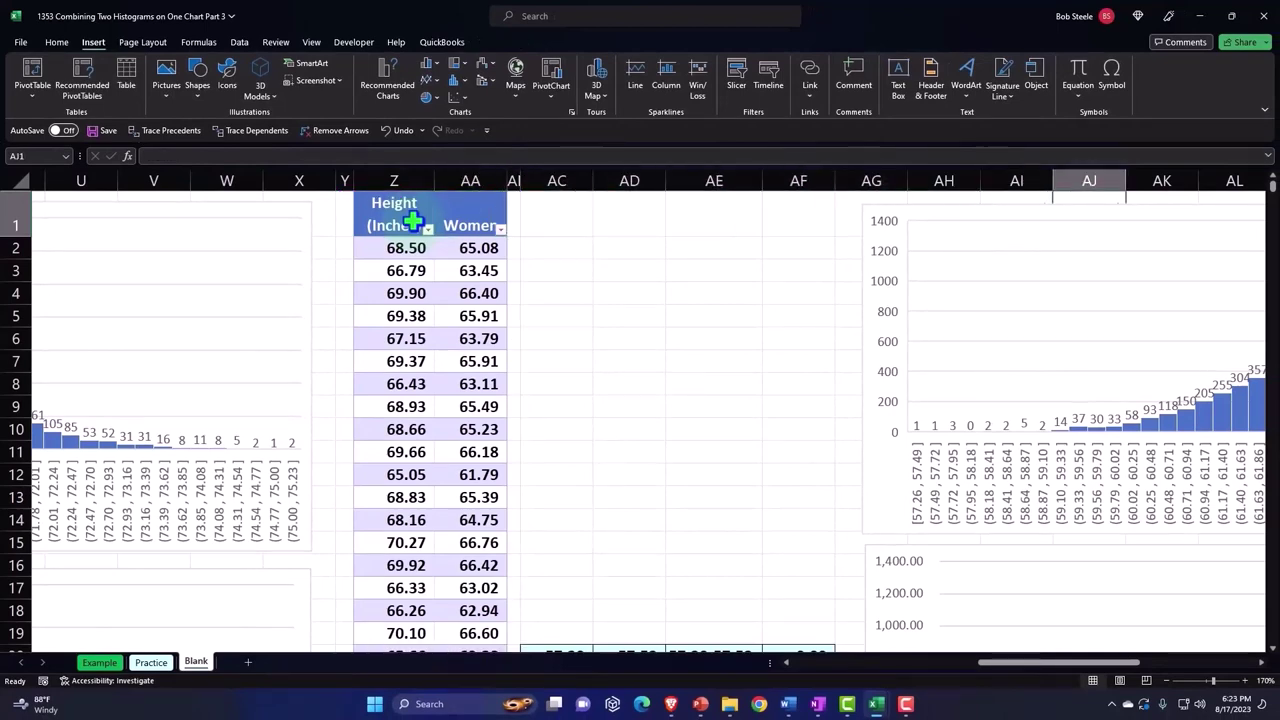
{"action": "key", "text": "Right"}
{"action": "key", "text": "Right"}
{"action": "key", "text": "Right"}
{"action": "key", "text": "Right"}
{"action": "key", "text": "Right"}
{"action": "key", "text": "Right"}
{"action": "key", "text": "Right"}
{"action": "key", "text": "Right"}
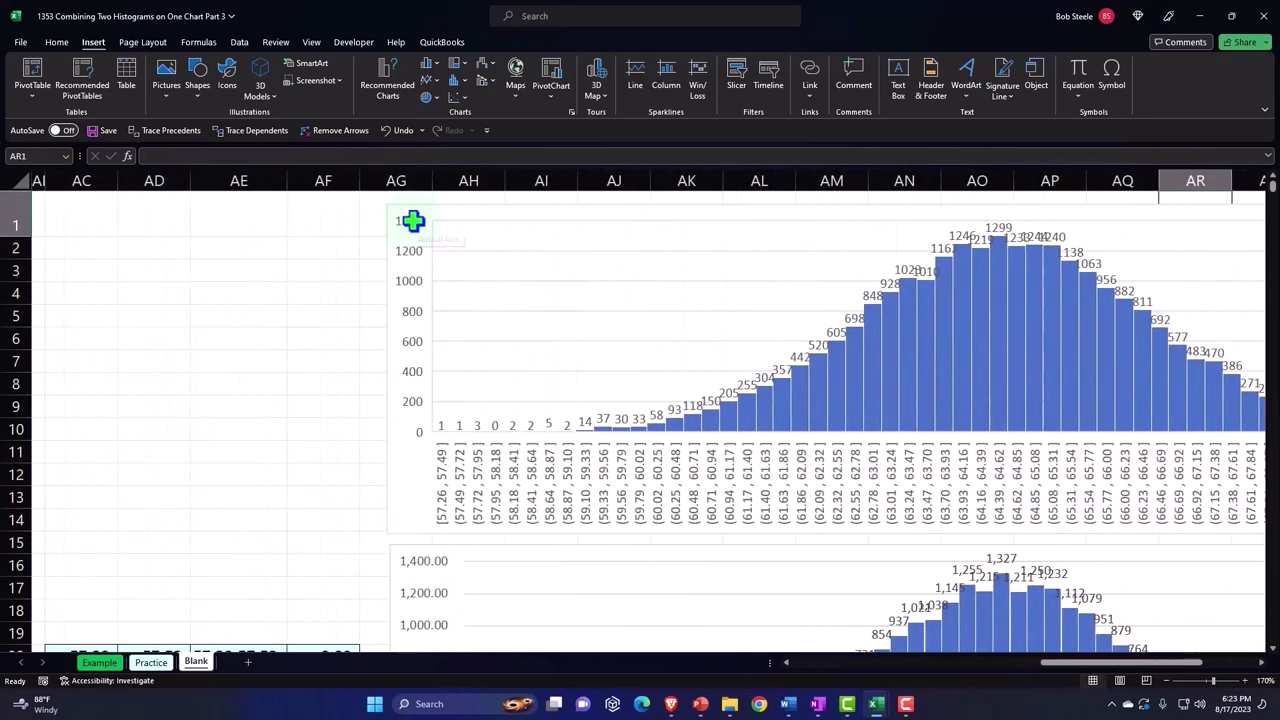
{"action": "left_click", "coordinate": [909, 319]}
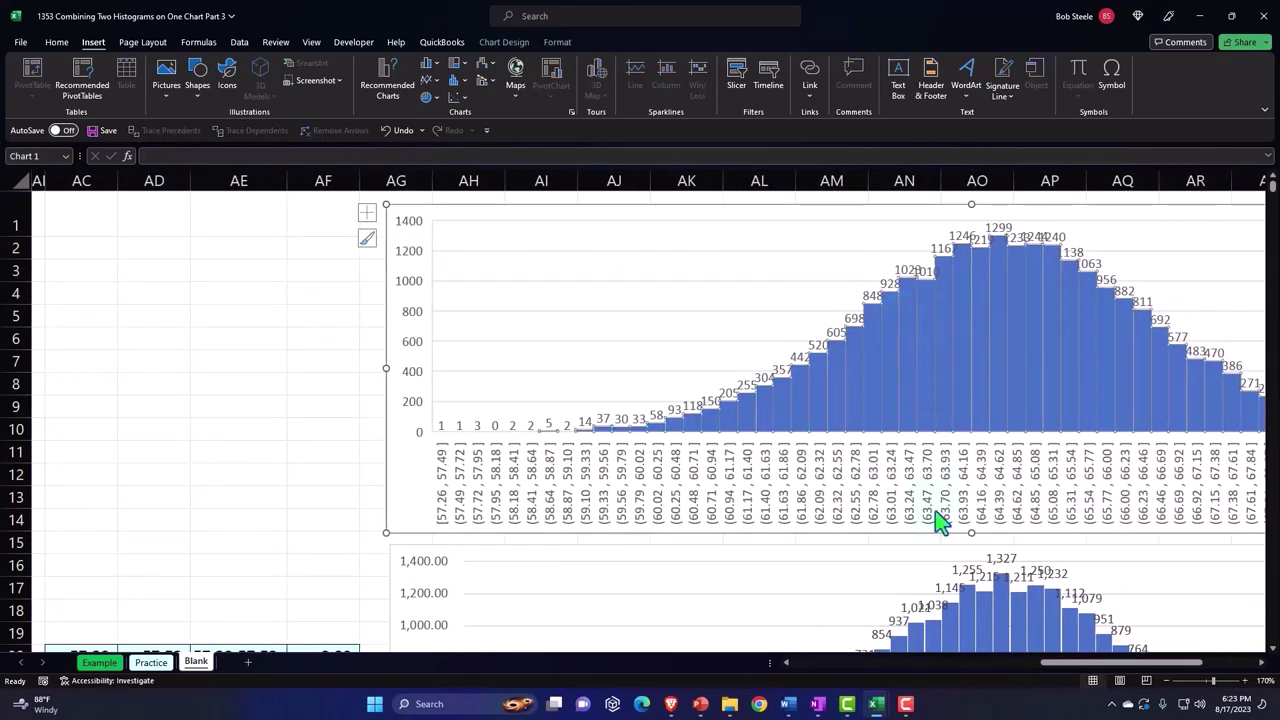
{"action": "left_click_drag", "start_coordinate": [1057, 664], "coordinate": [920, 685]}
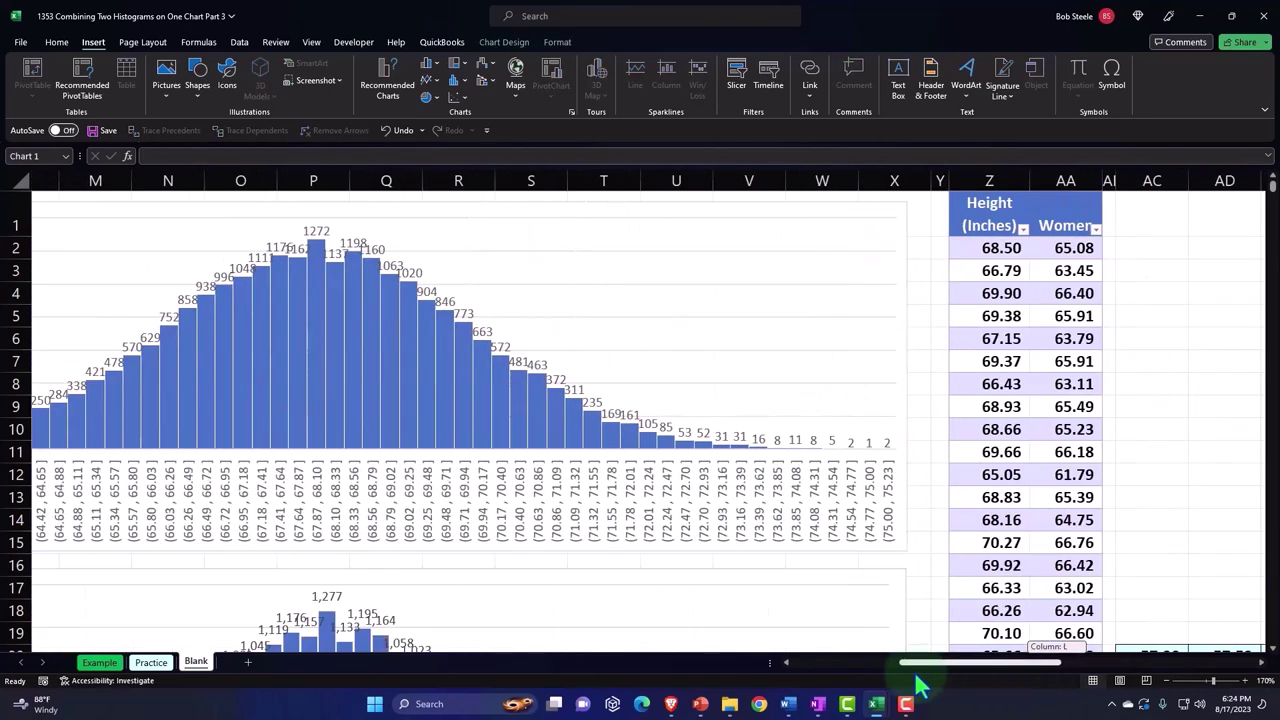
{"action": "left_click_drag", "start_coordinate": [330, 403], "coordinate": [398, 418]}
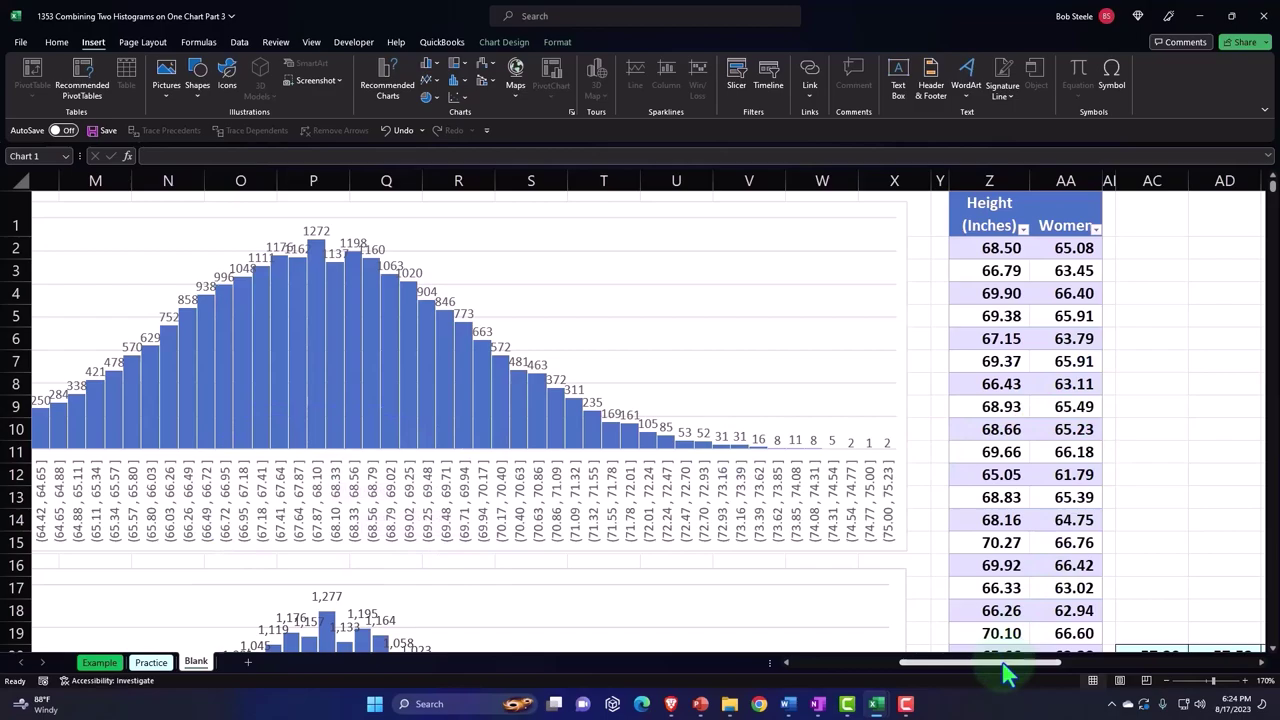
{"action": "mouse_move", "coordinate": [1006, 666]}
{"action": "left_mouse_down"}
{"action": "mouse_move", "coordinate": [1149, 660]}
{"action": "mouse_move", "coordinate": [1094, 634]}
{"action": "left_mouse_up"}
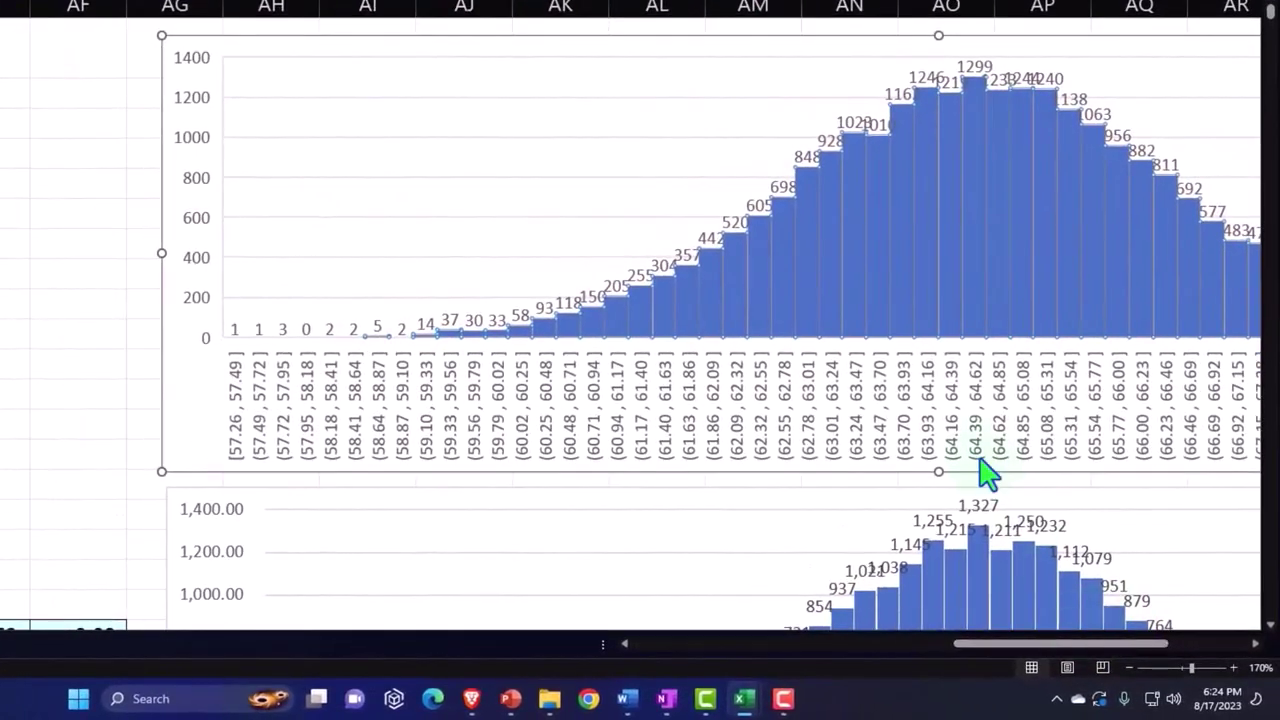
- Examine the women's column chart and its bin table in columns AC to AF, including the upper bin limits
{"action": "scroll", "coordinate": [983, 475], "scroll_direction": "down", "scroll_amount": 2}
{"action": "scroll", "coordinate": [979, 471], "scroll_direction": "down", "scroll_amount": 2}
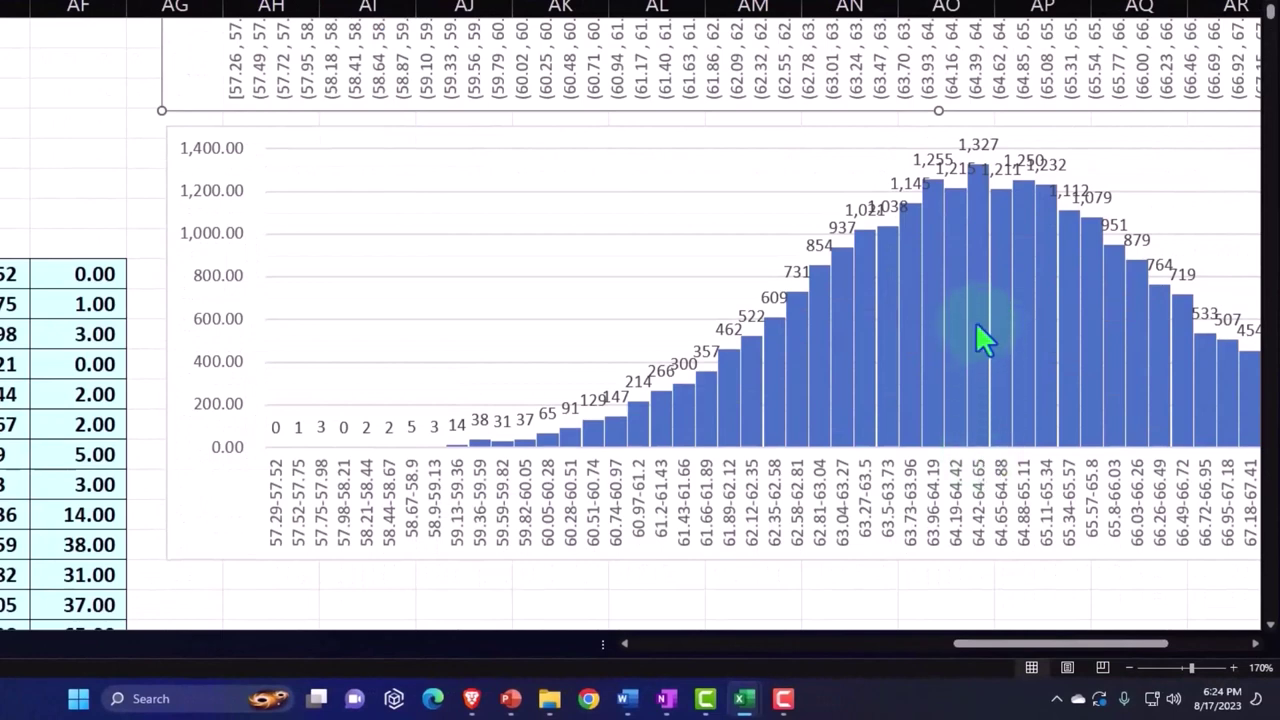
{"action": "left_click", "coordinate": [690, 135]}
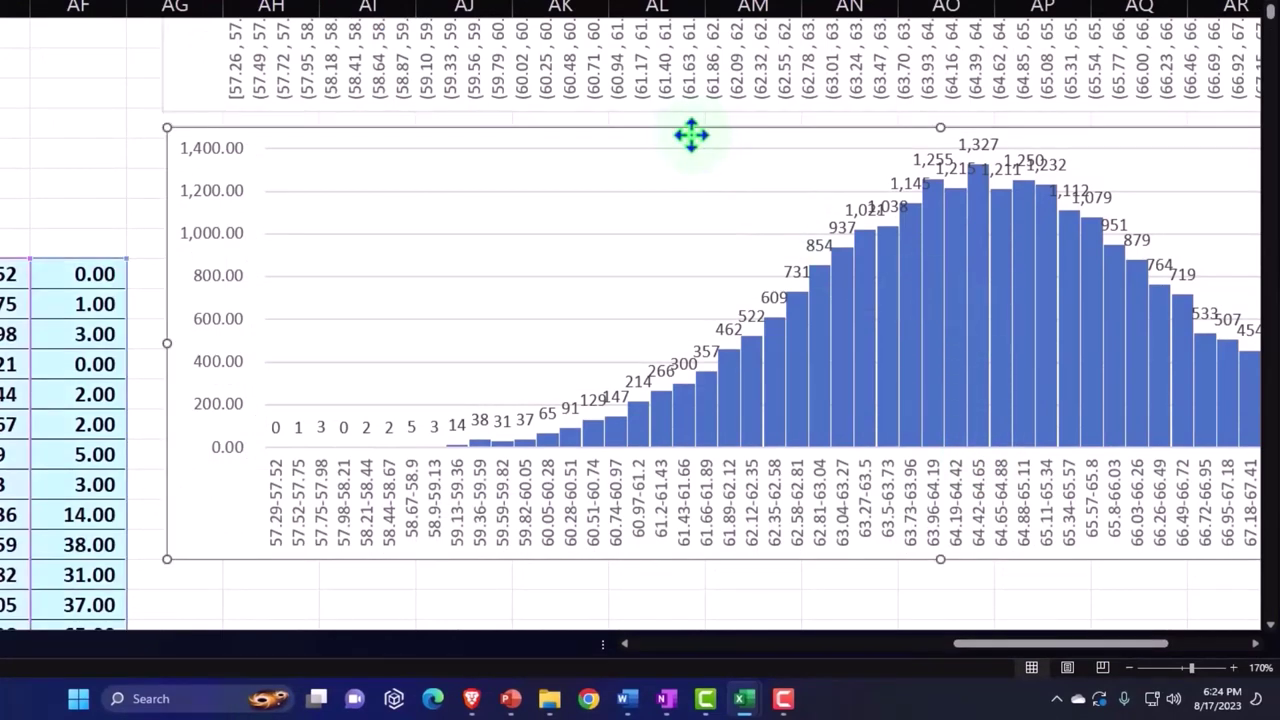
{"action": "left_click_drag", "start_coordinate": [965, 645], "coordinate": [900, 686]}
{"action": "left_click", "coordinate": [443, 303]}
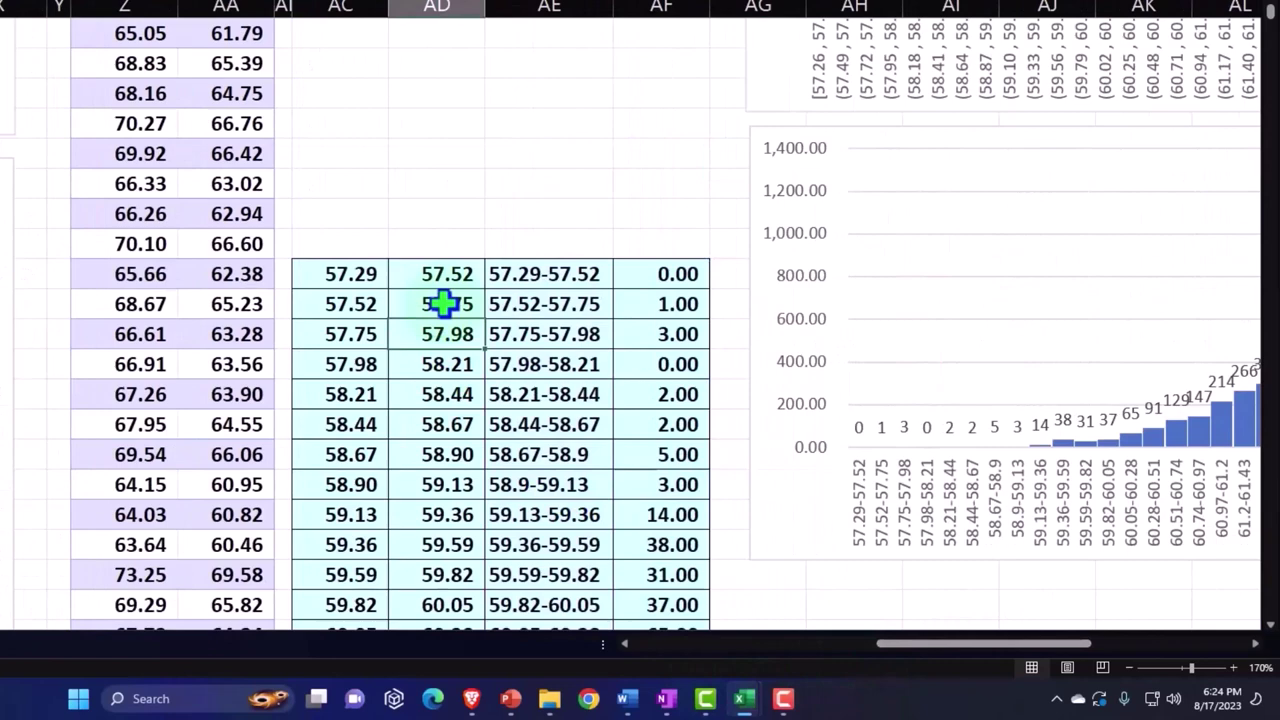
{"action": "scroll", "coordinate": [443, 303], "scroll_direction": "down", "scroll_amount": 2}
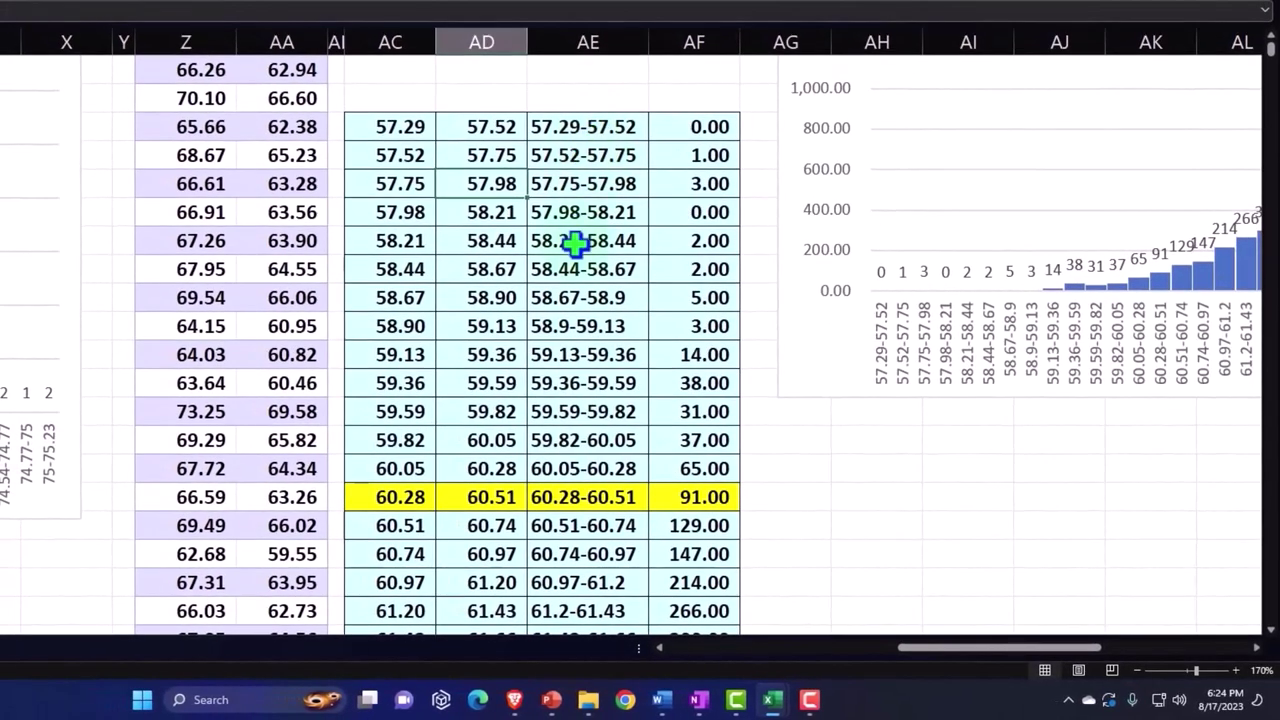
{"action": "left_click_drag", "start_coordinate": [929, 648], "coordinate": [920, 672]}
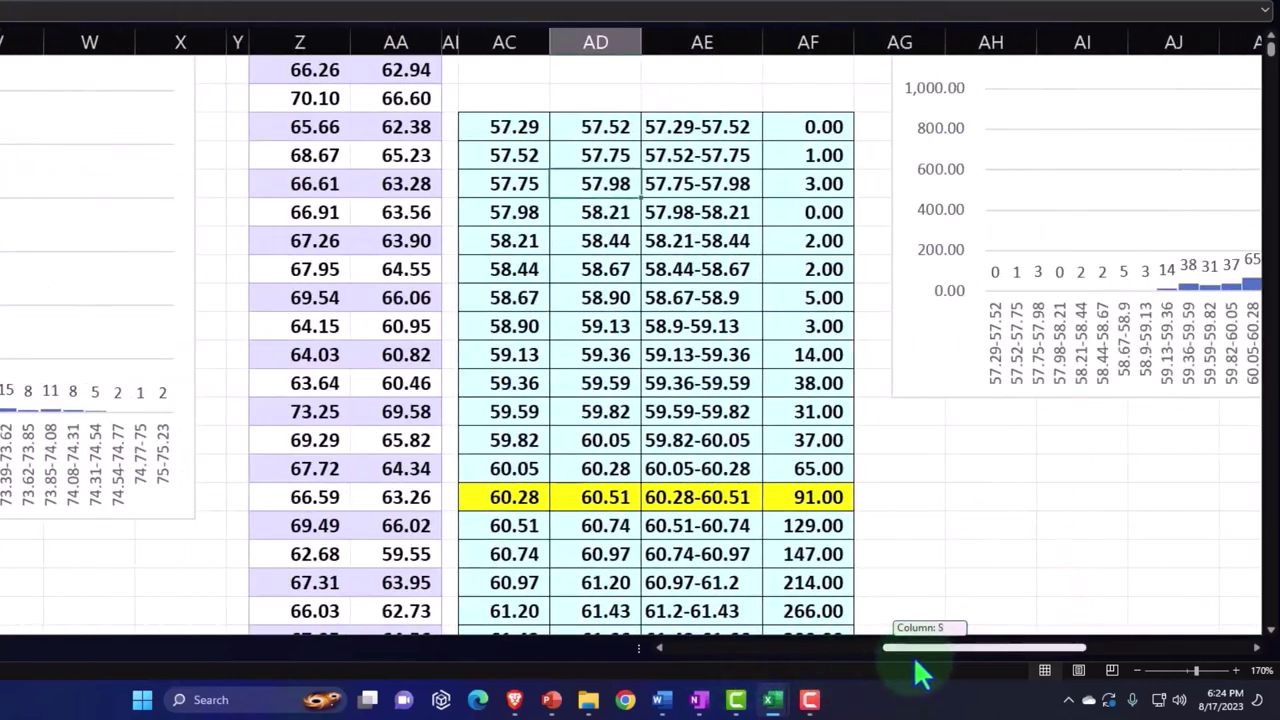
{"action": "left_click", "coordinate": [597, 133]}
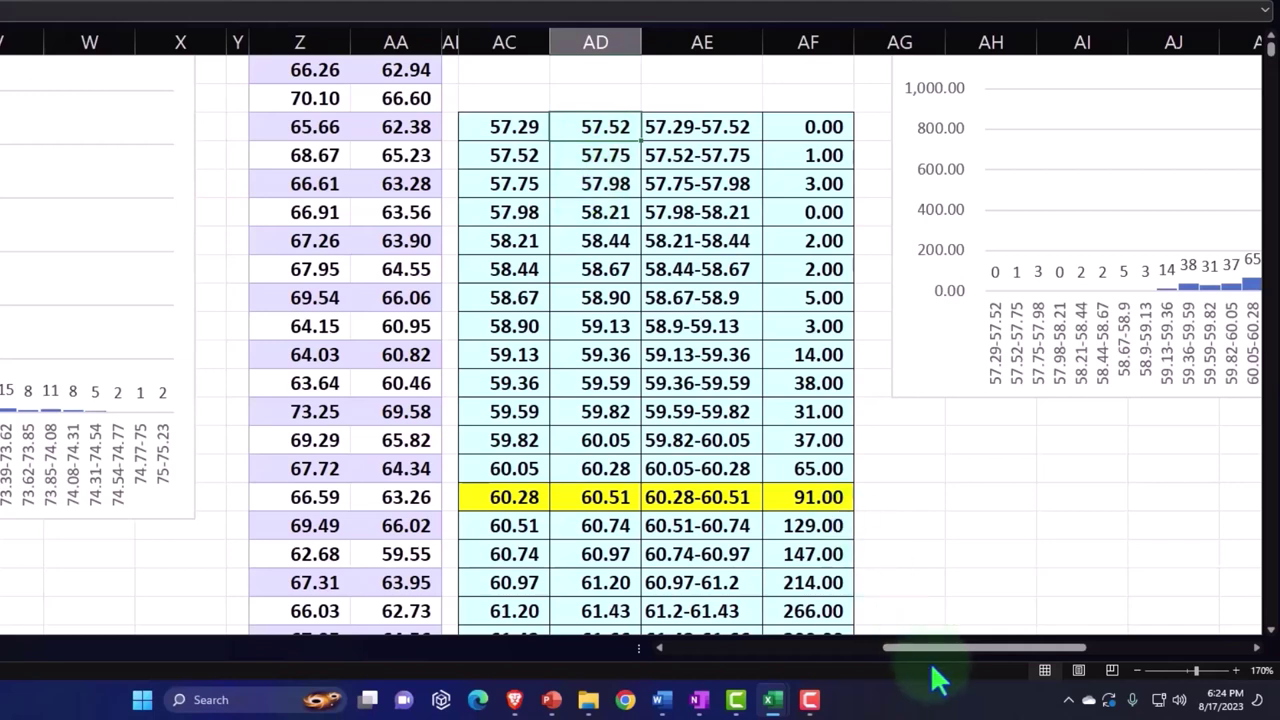
{"action": "left_click_drag", "start_coordinate": [926, 647], "coordinate": [988, 648]}
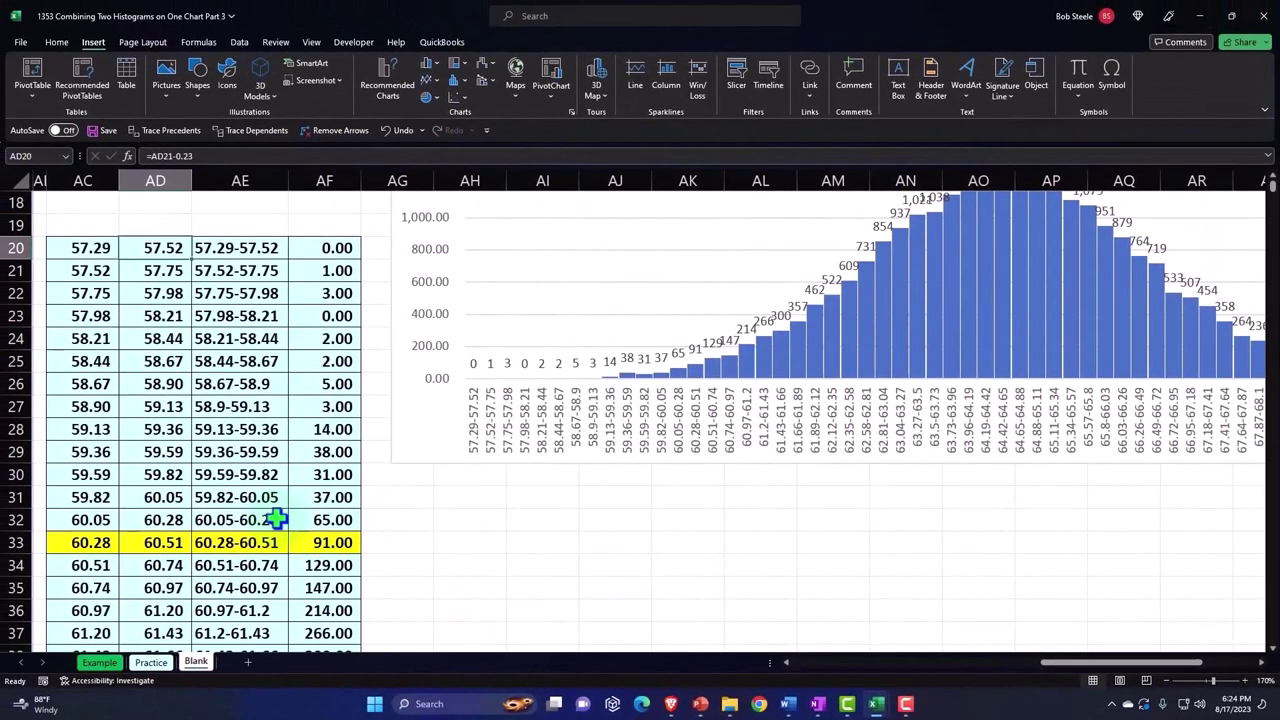
- Review the Height (Inches) and Women headers of the second table together with the women's histogram
{"action": "scroll", "coordinate": [275, 519], "scroll_direction": "up", "scroll_amount": 6}
{"action": "left_click", "coordinate": [150, 247]}
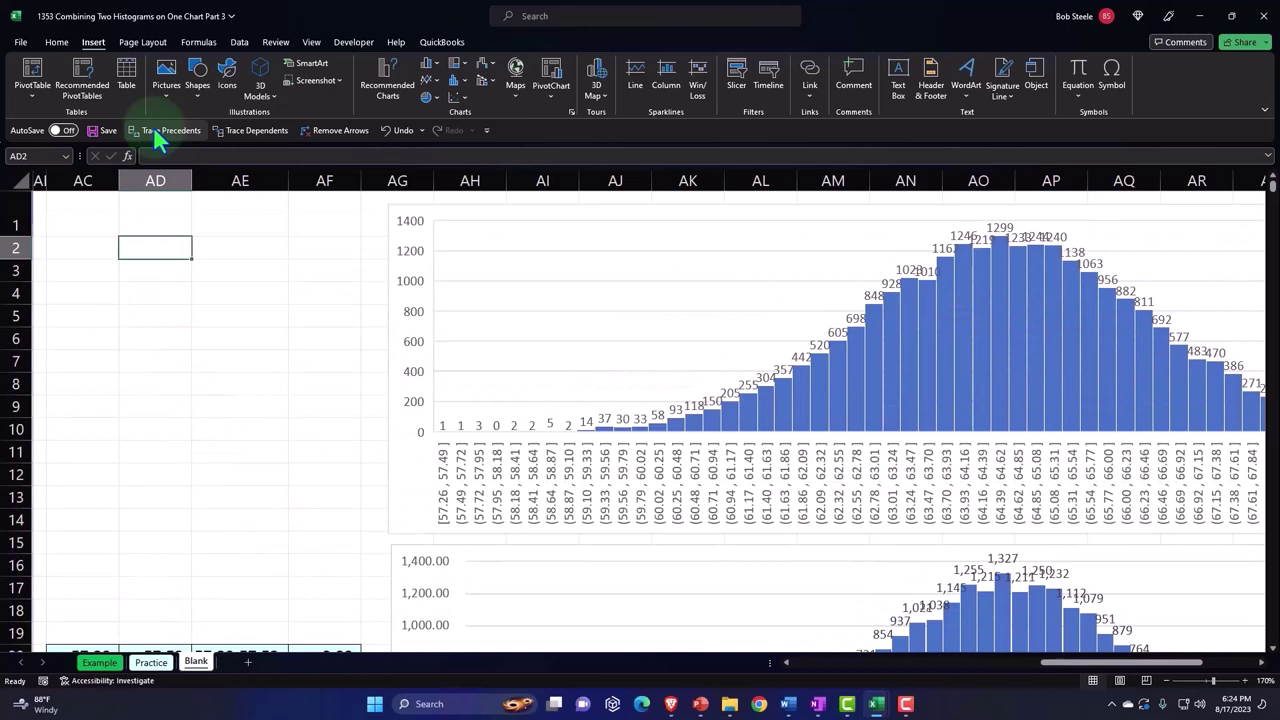
{"action": "key", "text": "Left"}
{"action": "key", "text": "Left"}
{"action": "key", "text": "Left"}
{"action": "key", "text": "Left"}
{"action": "key", "text": "Left"}
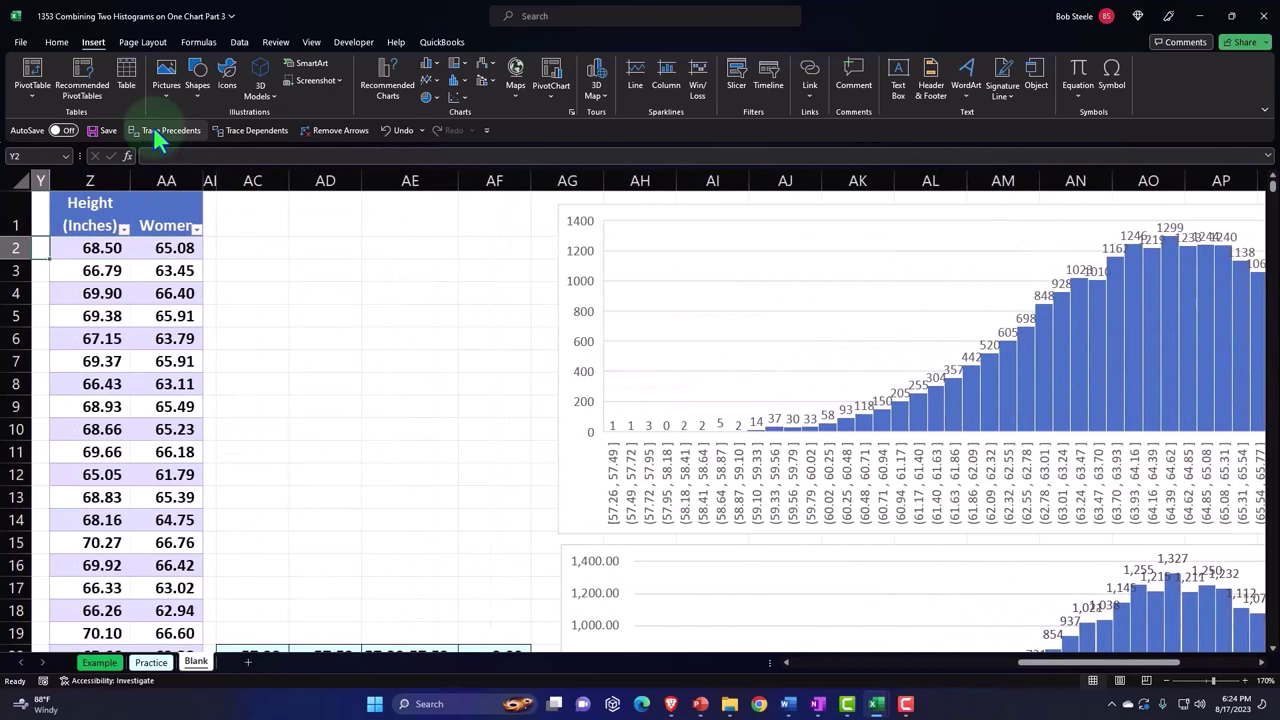
{"action": "left_click_drag", "start_coordinate": [88, 224], "coordinate": [129, 223]}
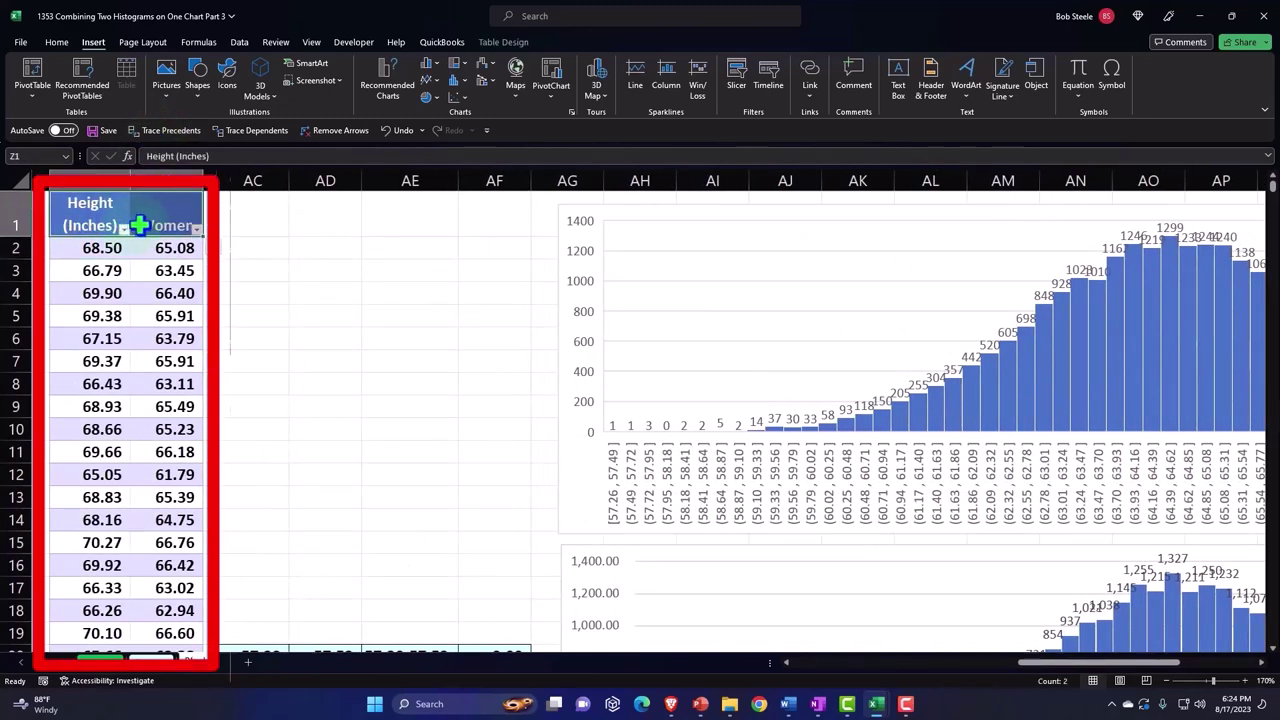
{"action": "left_click", "coordinate": [561, 260]}
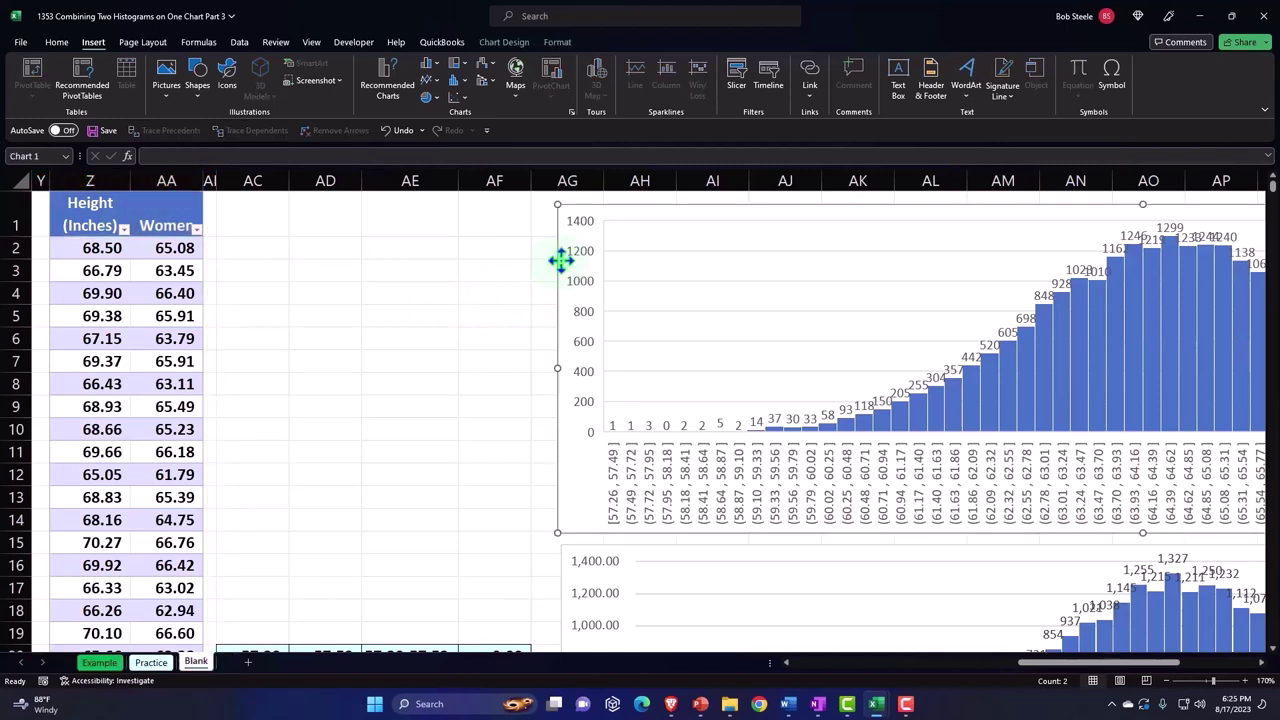
{"action": "mouse_move", "coordinate": [1020, 336]}
- Copy the Height (Inches) column from column Z, including its header, with cell AY1 as the paste destination
{"action": "left_click", "coordinate": [100, 187]}
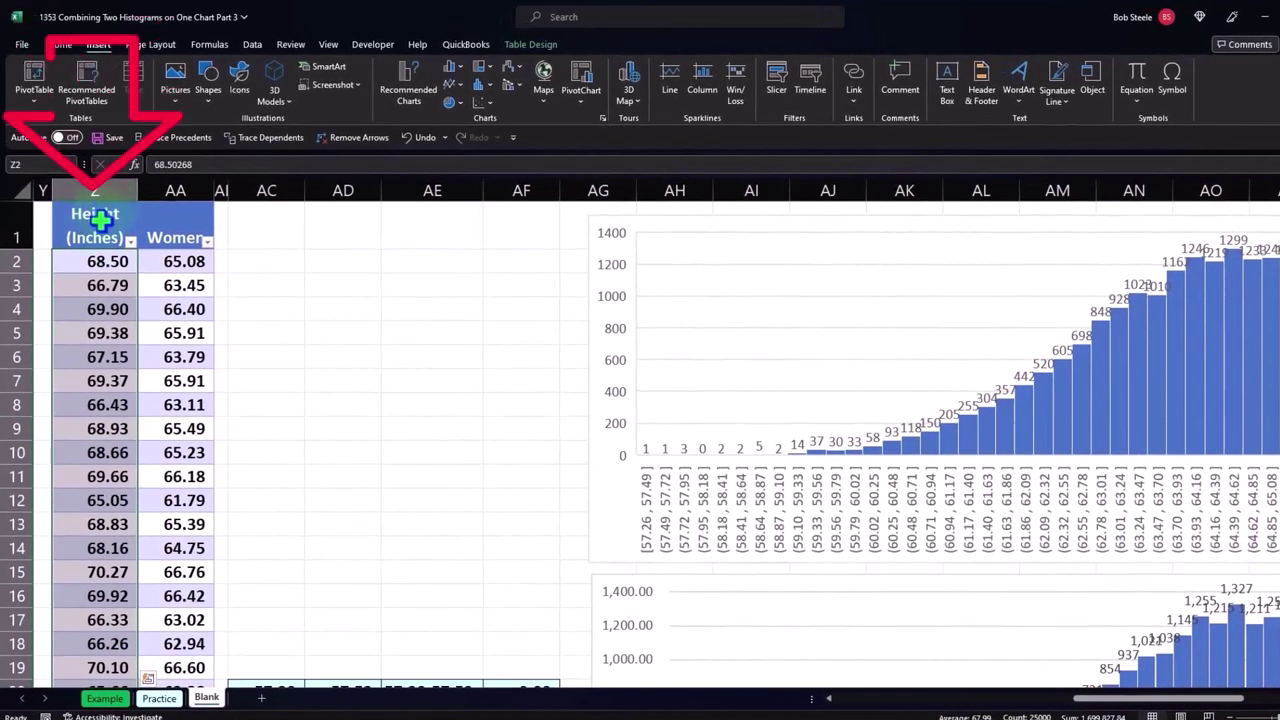
{"action": "left_click", "coordinate": [105, 193]}
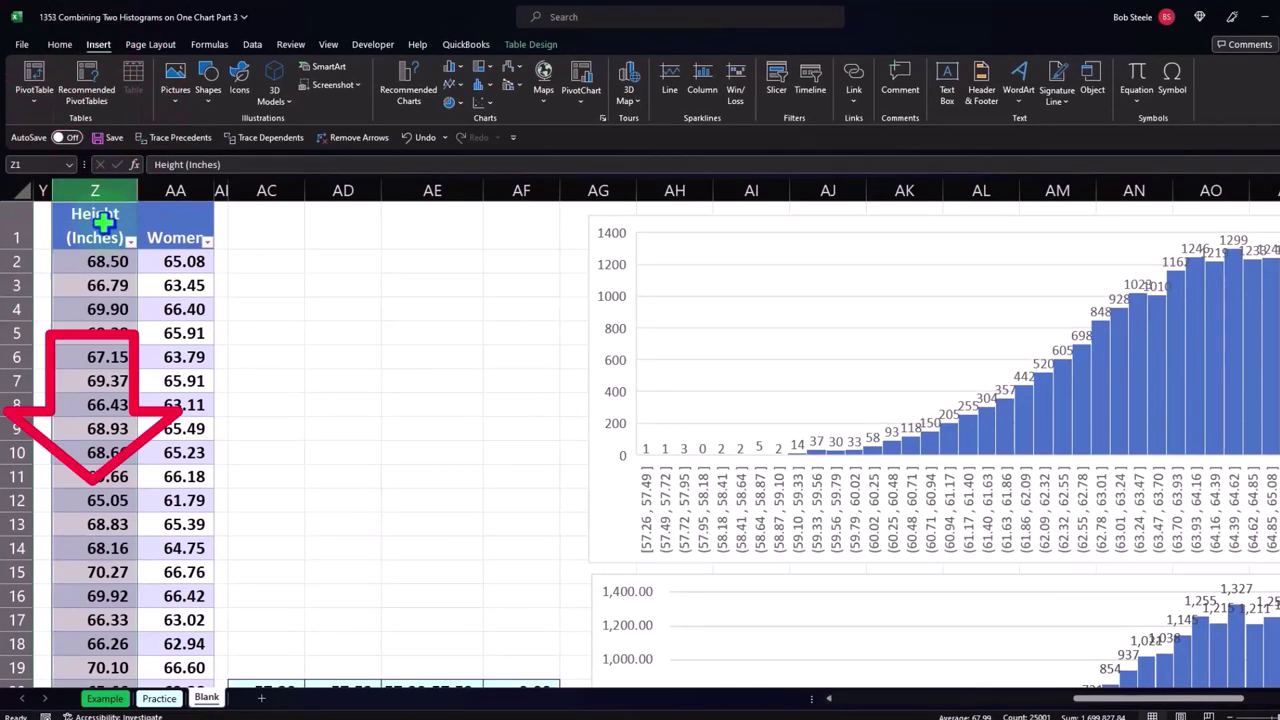
{"action": "right_click", "coordinate": [112, 232]}
{"action": "left_click", "coordinate": [141, 278]}
{"action": "left_click", "coordinate": [498, 288]}
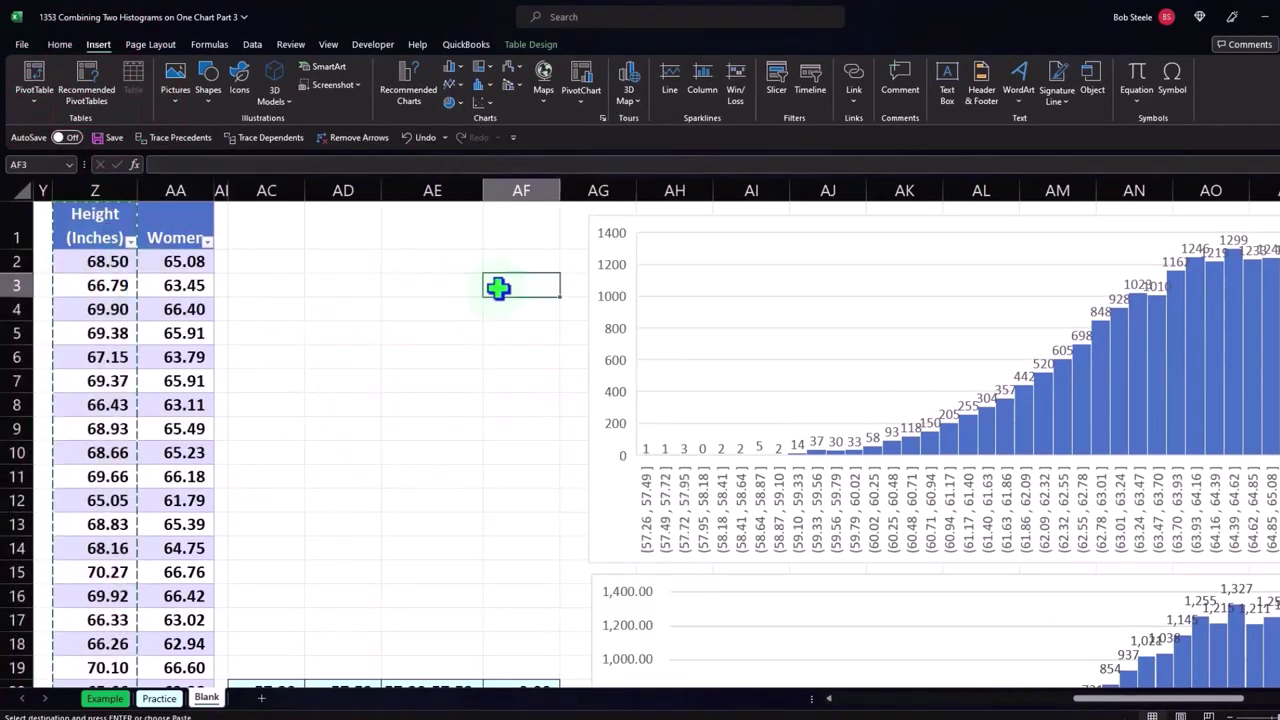
{"action": "key", "text": "Right"}
{"action": "key", "text": "Right"}
{"action": "key", "text": "Right"}
{"action": "key", "text": "Right"}
{"action": "key", "text": "Right"}
{"action": "key", "text": "Right"}
{"action": "key", "text": "Right"}
{"action": "key", "text": "Right"}
{"action": "key", "text": "Right"}
{"action": "key", "text": "Right"}
{"action": "key", "text": "Right"}
{"action": "key", "text": "Right"}
{"action": "key", "text": "Right"}
{"action": "key", "text": "Right"}
{"action": "key", "text": "Right"}
{"action": "key", "text": "Right"}
{"action": "key", "text": "Right"}
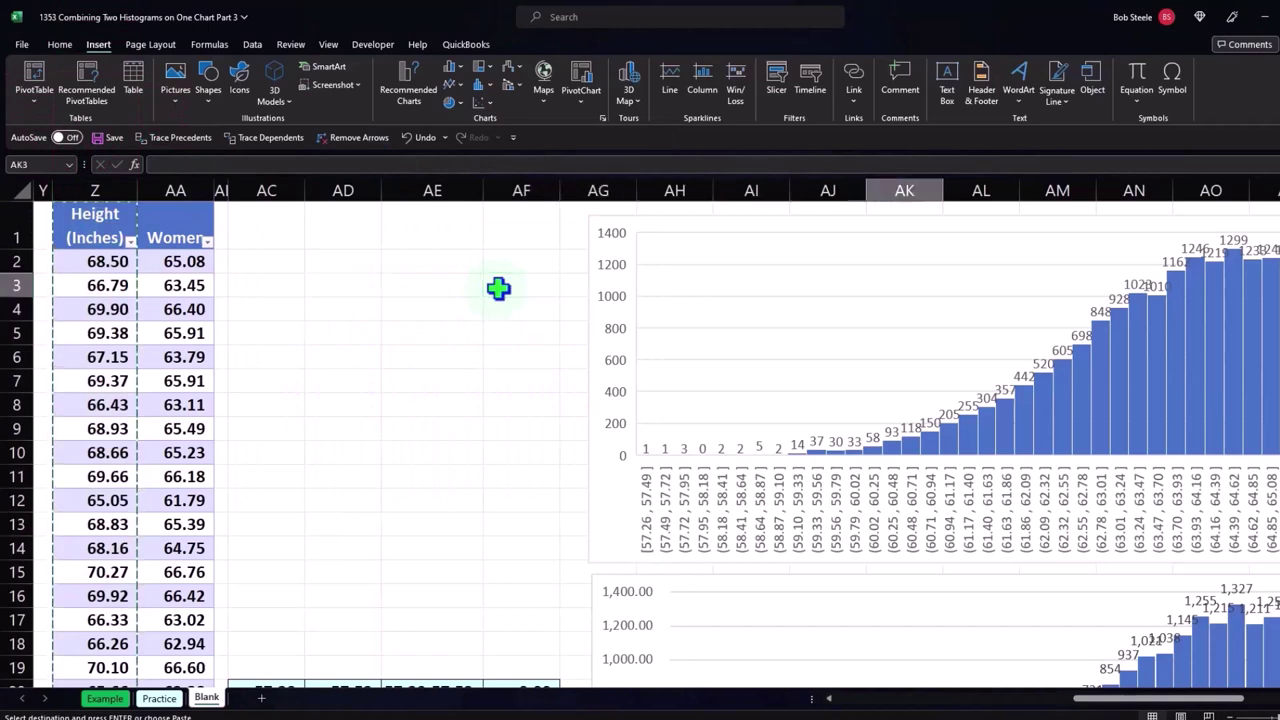
{"action": "key", "text": "Right"}
{"action": "key", "text": "Right"}
{"action": "key", "text": "Right"}
{"action": "key", "text": "Right"}
{"action": "key", "text": "Right"}
{"action": "key", "text": "Right"}
{"action": "key", "text": "Right"}
{"action": "key", "text": "Right"}
{"action": "key", "text": "Right"}
{"action": "key", "text": "Right"}
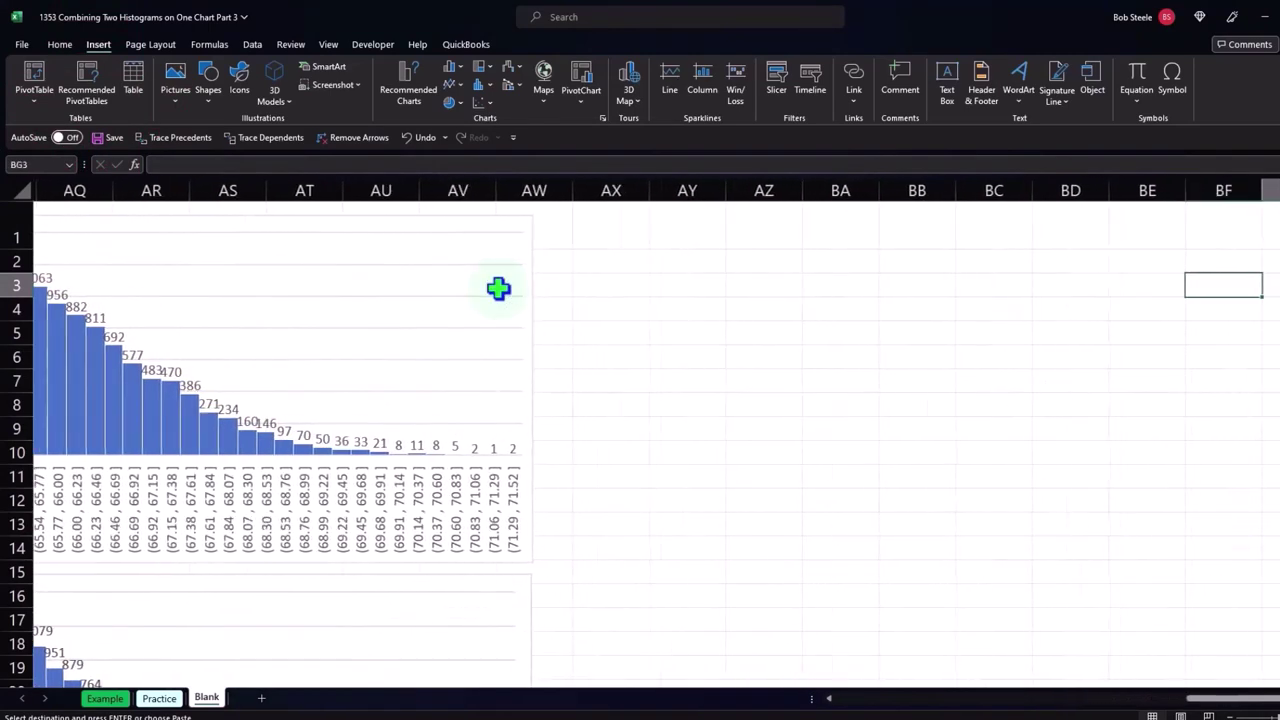
{"action": "left_click", "coordinate": [619, 221]}
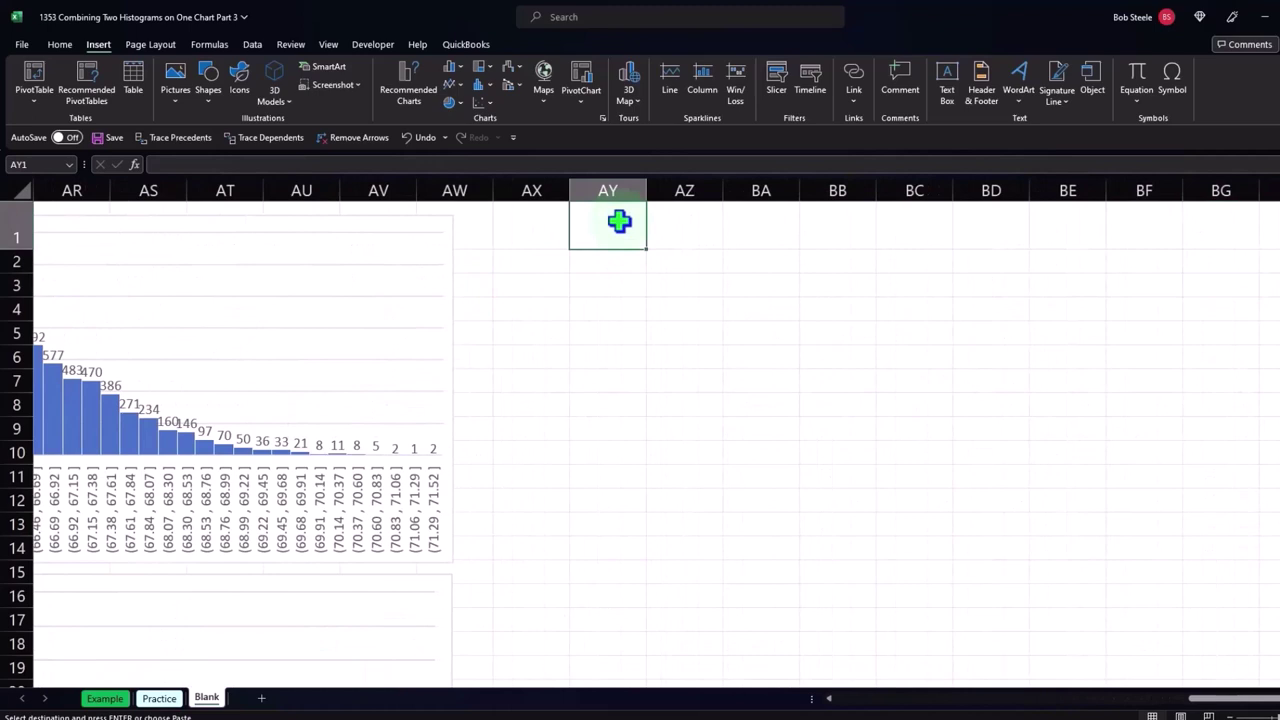
{"action": "right_click", "coordinate": [619, 221]}
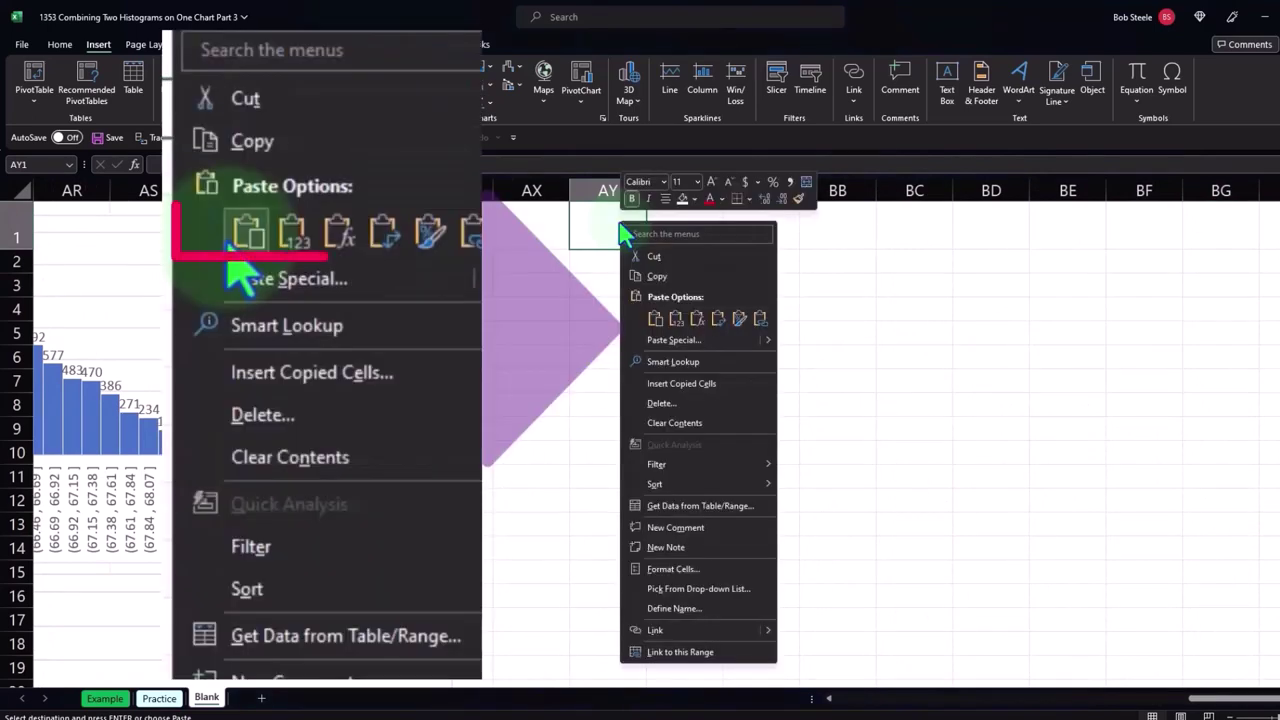
{"action": "left_click", "coordinate": [655, 319]}
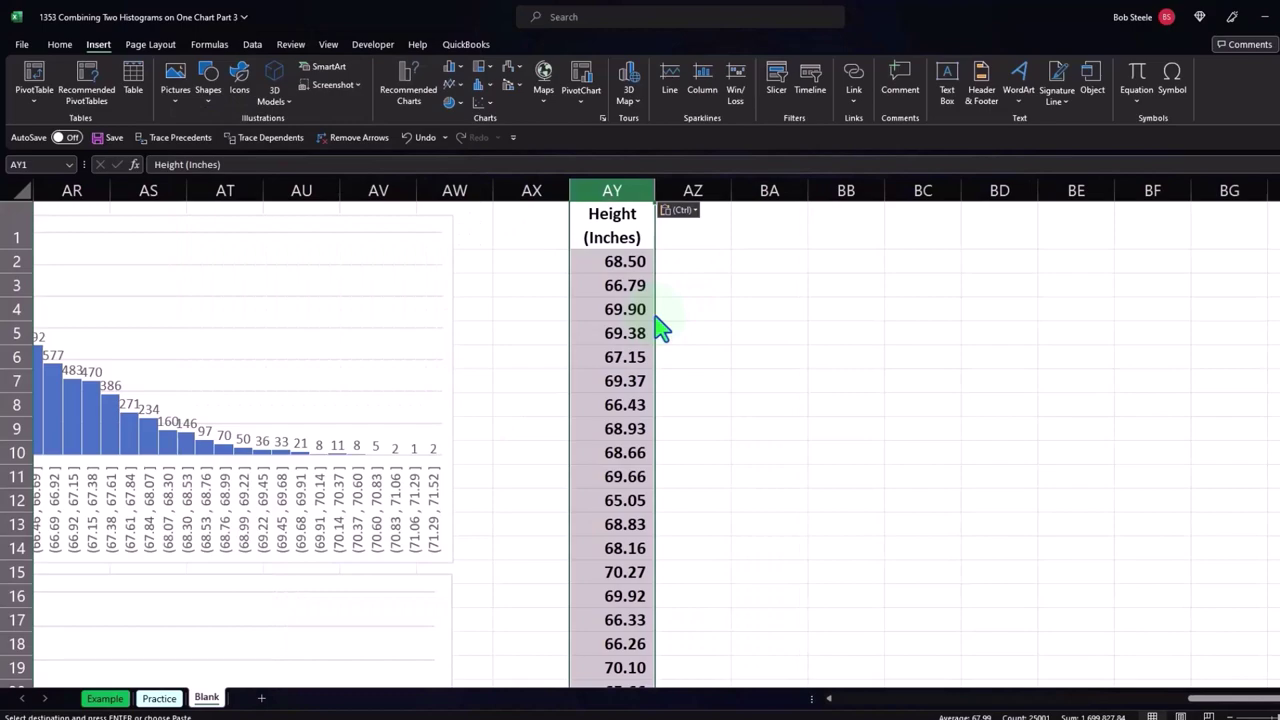
{"action": "left_click", "coordinate": [420, 137]}
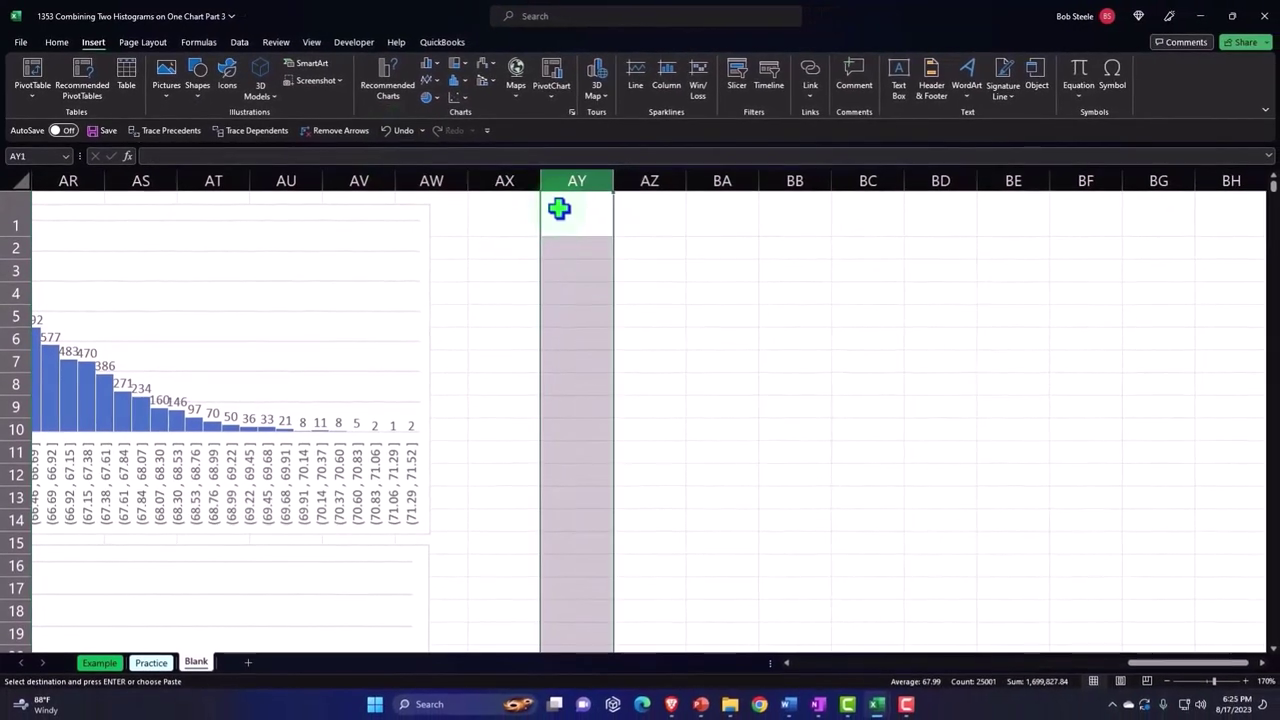
- Paste the copied Height (Inches) data with its header starting at cell AY1
{"action": "left_click", "coordinate": [560, 212]}
{"action": "right_click", "coordinate": [563, 218]}
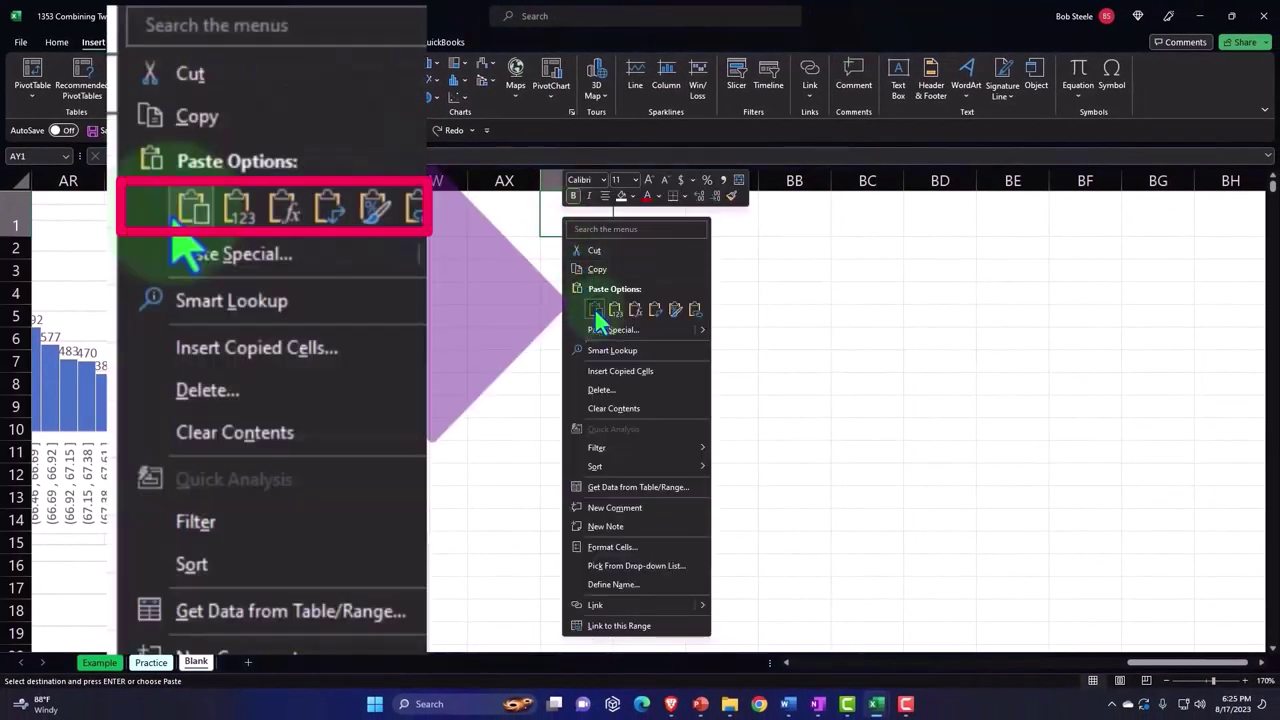
{"action": "left_click", "coordinate": [594, 309]}
{"action": "left_click", "coordinate": [595, 313]}
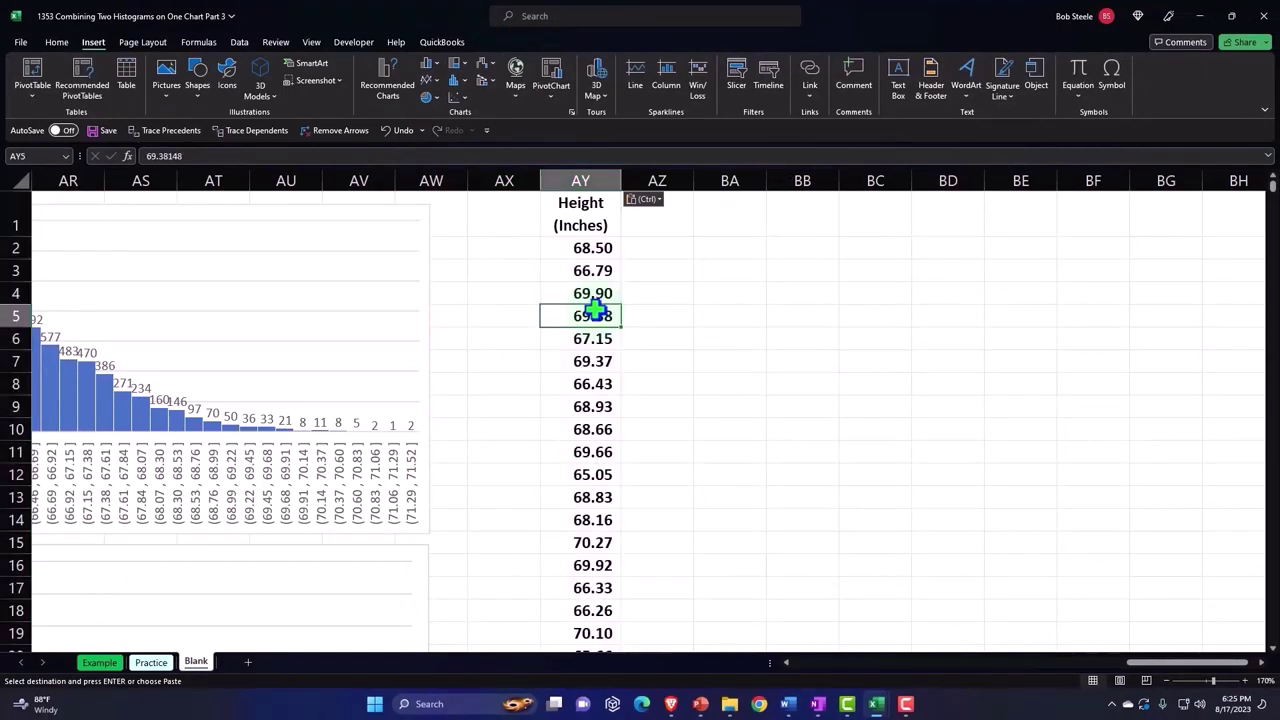
- Copy the women's height values from column AA without the header
{"action": "key", "text": "Left"}
{"action": "key", "text": "Left"}
{"action": "key", "text": "Left"}
{"action": "key", "text": "Left"}
{"action": "key", "text": "Left"}
{"action": "key", "text": "Left"}
{"action": "key", "text": "Left"}
{"action": "key", "text": "Left"}
{"action": "key", "text": "Left"}
{"action": "key", "text": "Left"}
{"action": "key", "text": "Left"}
{"action": "key", "text": "Left"}
{"action": "key", "text": "Left"}
{"action": "key", "text": "Left"}
{"action": "key", "text": "Left"}
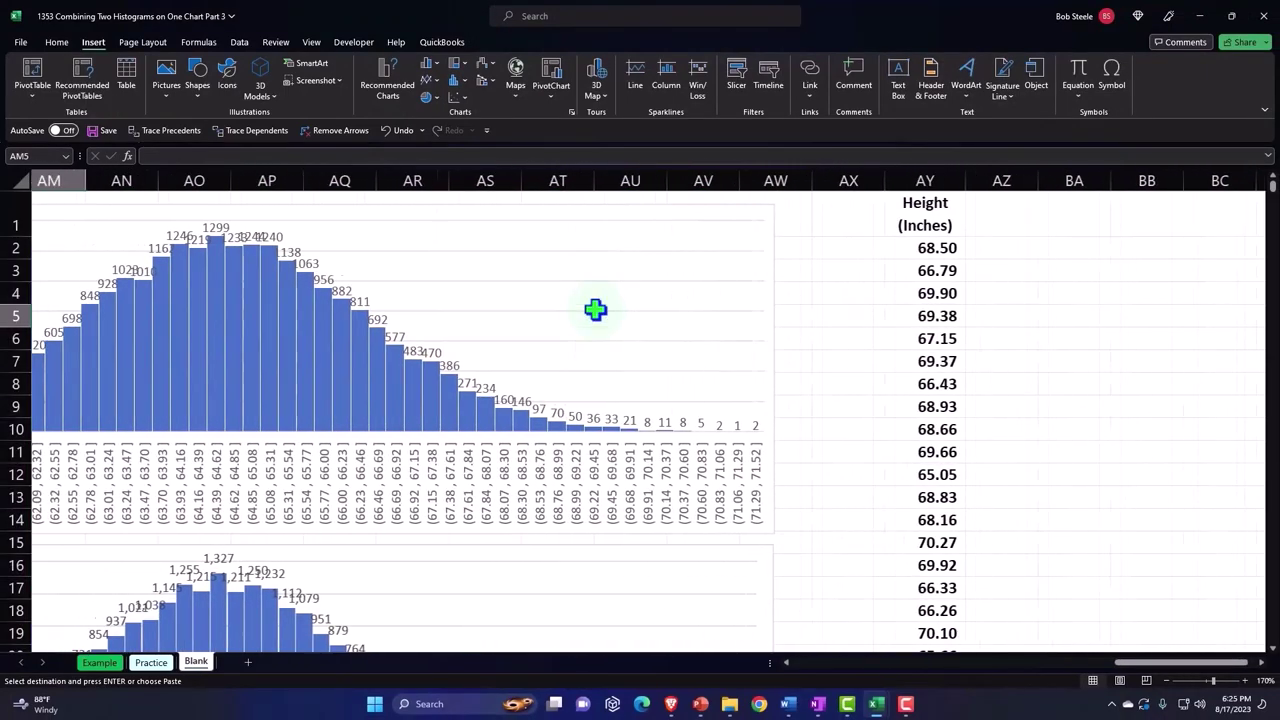
{"action": "key", "text": "Left"}
{"action": "key", "text": "Left"}
{"action": "key", "text": "Left"}
{"action": "key", "text": "Left"}
{"action": "key", "text": "Left"}
{"action": "key", "text": "Left"}
{"action": "key", "text": "Left"}
{"action": "key", "text": "Left"}
{"action": "key", "text": "Left"}
{"action": "key", "text": "Left"}
{"action": "key", "text": "Left"}
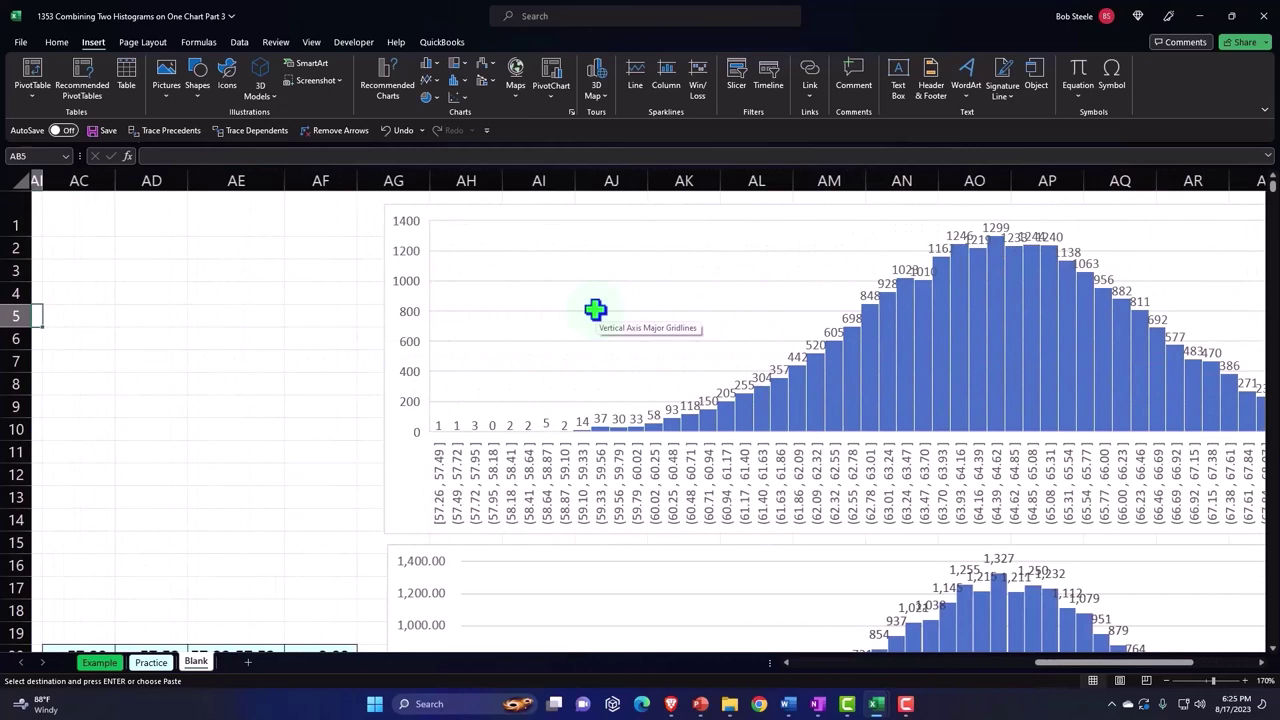
{"action": "key", "text": "Left"}
{"action": "key", "text": "Left"}
{"action": "key", "text": "Left"}
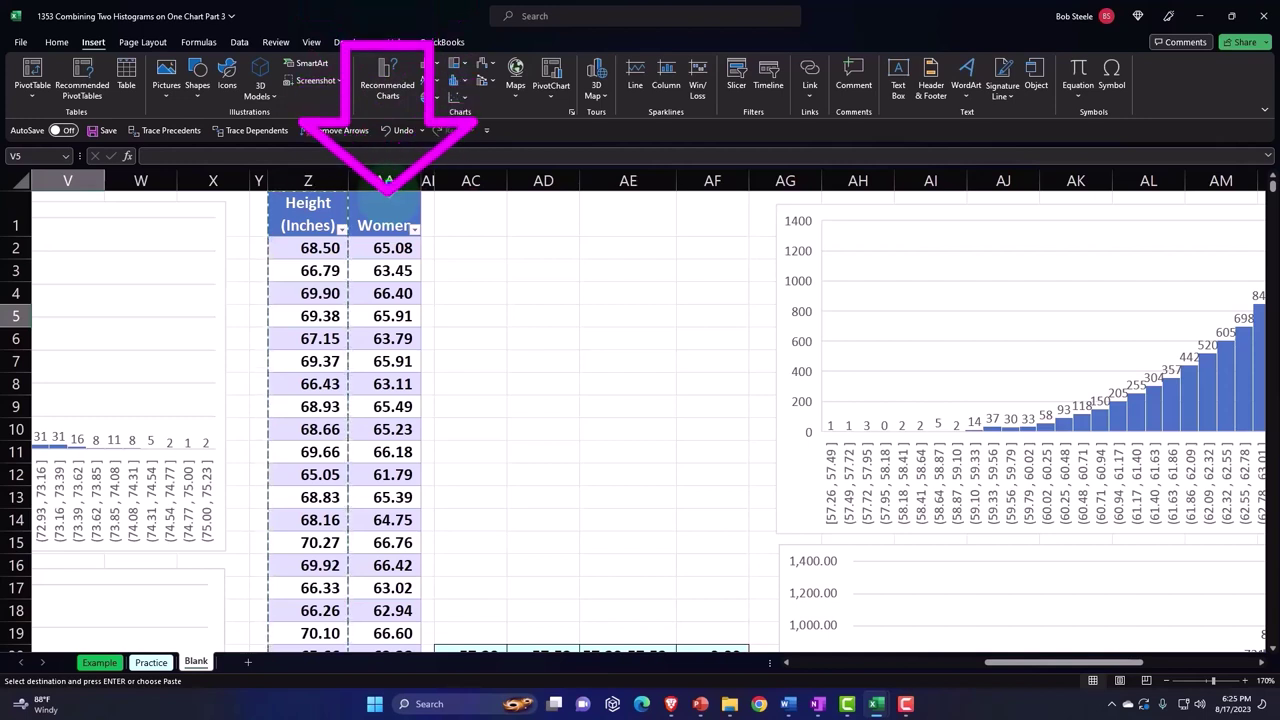
{"action": "left_click", "coordinate": [386, 193]}
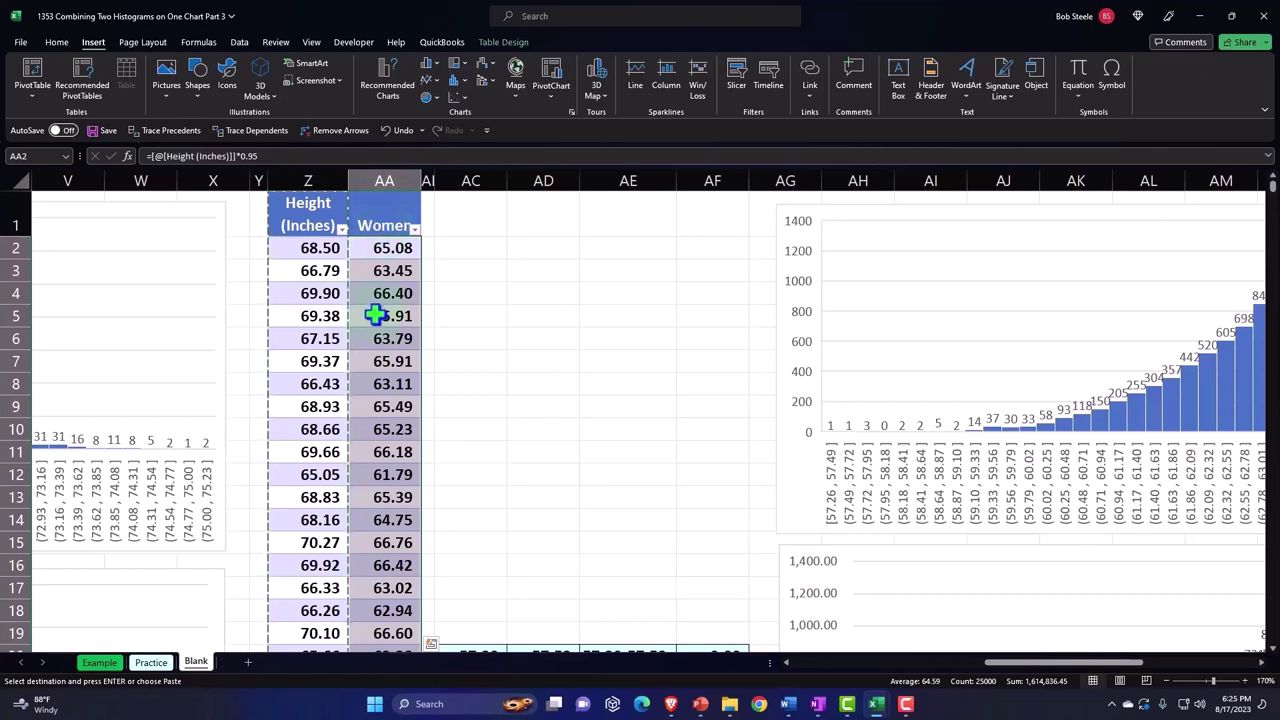
- Paste the women's heights as values directly below the existing data in column AY, starting at cell AY25002
{"action": "left_click", "coordinate": [585, 386]}
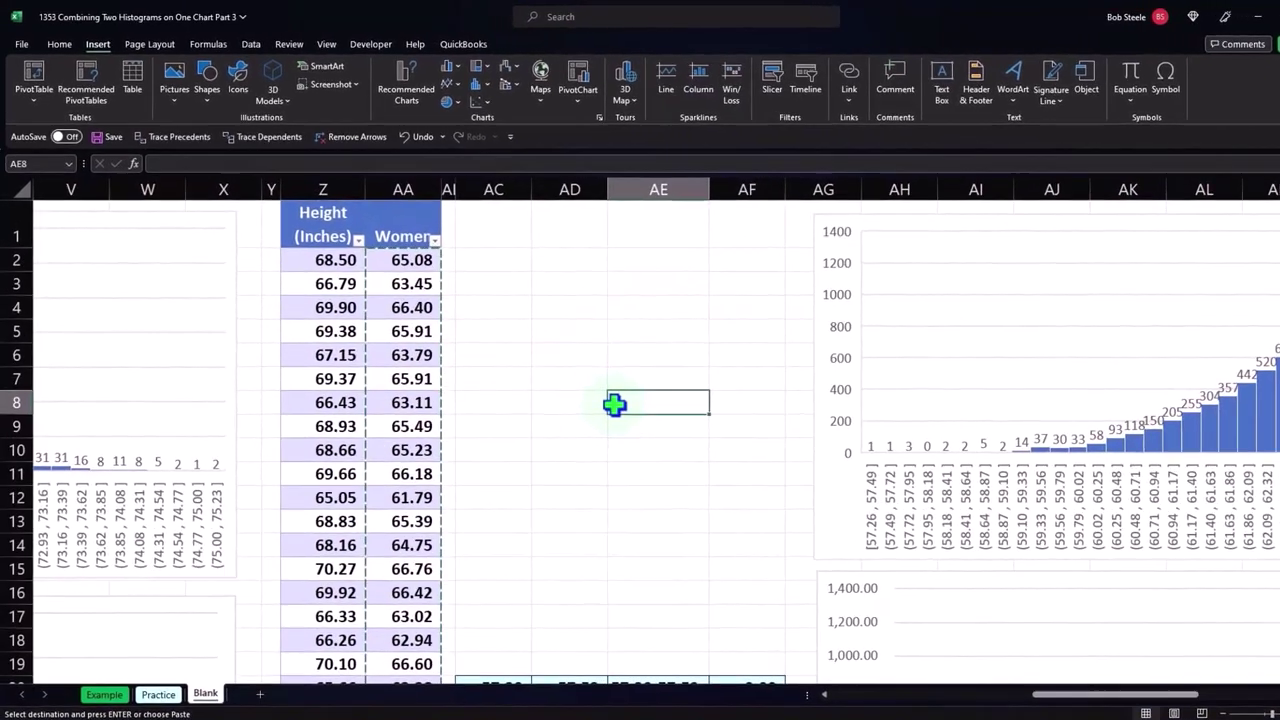
{"action": "key", "text": "Right"}
{"action": "key", "text": "Right"}
{"action": "key", "text": "Right"}
{"action": "key", "text": "Right"}
{"action": "key", "text": "Right"}
{"action": "key", "text": "Right"}
{"action": "key", "text": "Right"}
{"action": "key", "text": "Right"}
{"action": "key", "text": "Right"}
{"action": "key", "text": "Right"}
{"action": "key", "text": "Right"}
{"action": "key", "text": "Right"}
{"action": "key", "text": "Right"}
{"action": "key", "text": "Right"}
{"action": "key", "text": "Right"}
{"action": "key", "text": "Right"}
{"action": "key", "text": "Right"}
{"action": "key", "text": "Right"}
{"action": "key", "text": "Right"}
{"action": "key", "text": "Right"}
{"action": "key", "text": "Right"}
{"action": "key", "text": "Right"}
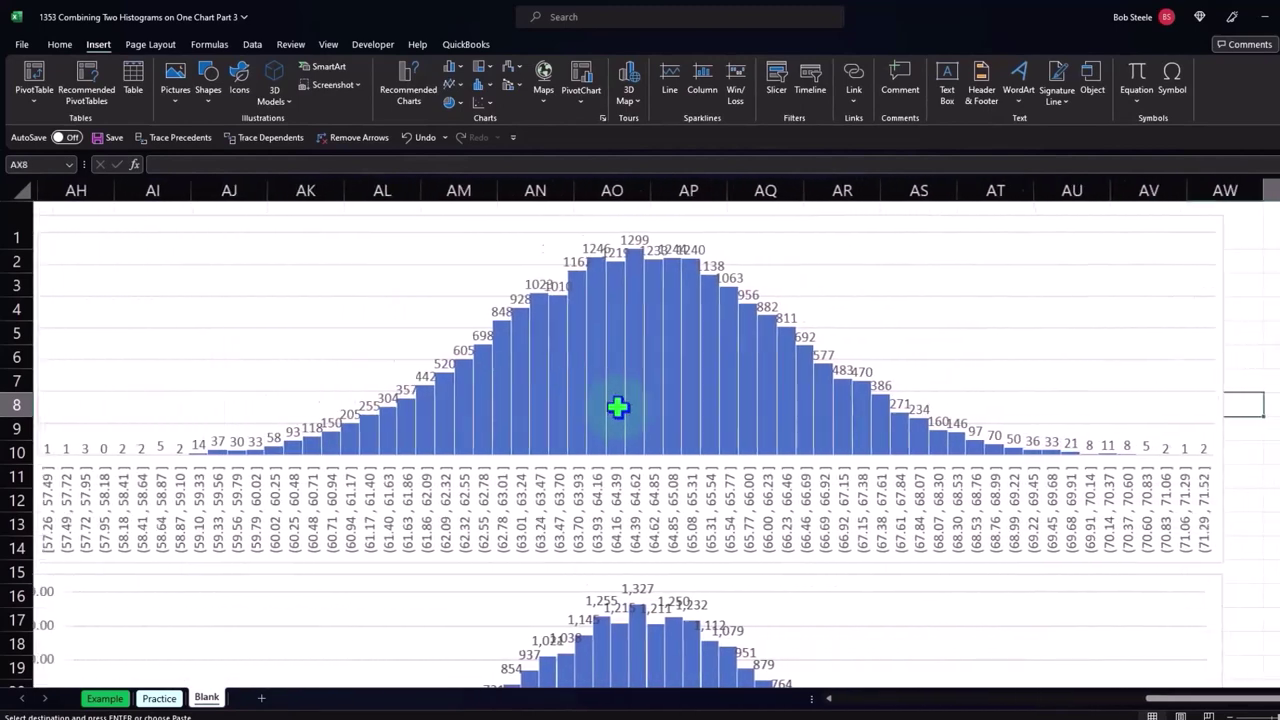
{"action": "key", "text": "Left"}
{"action": "key", "text": "Left"}
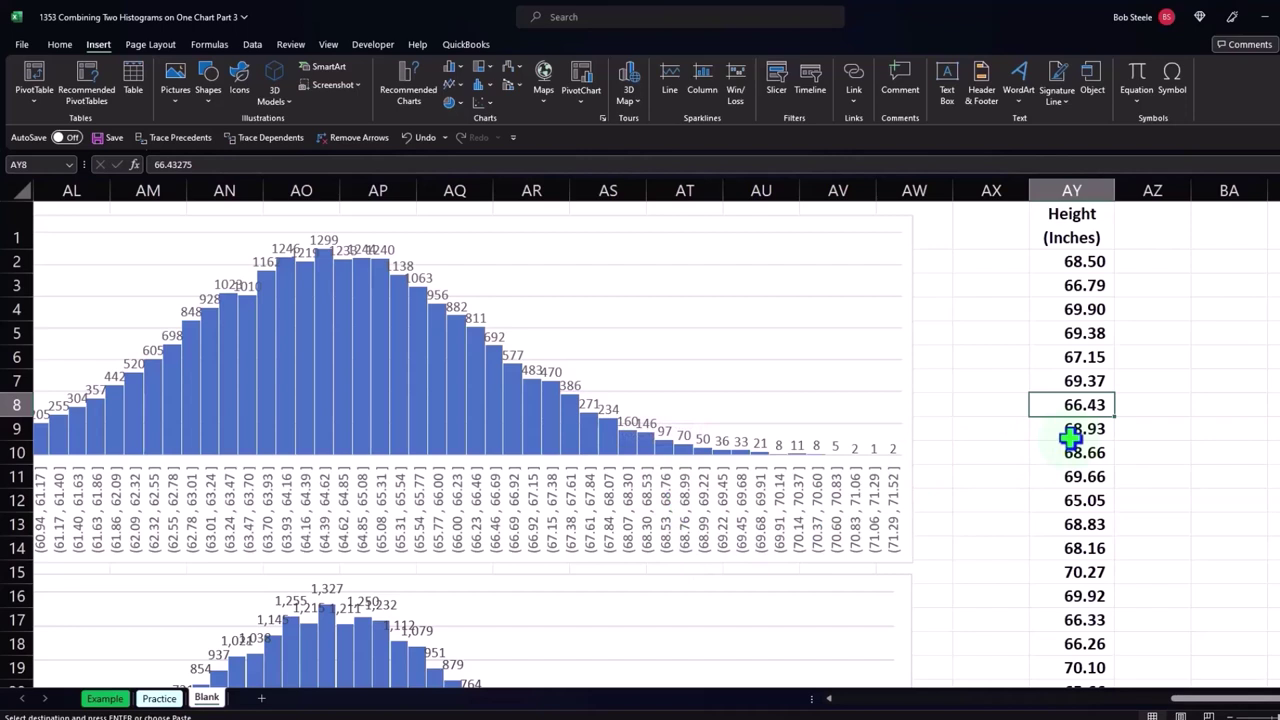
{"action": "key", "text": "ctrl+shift+Down"}
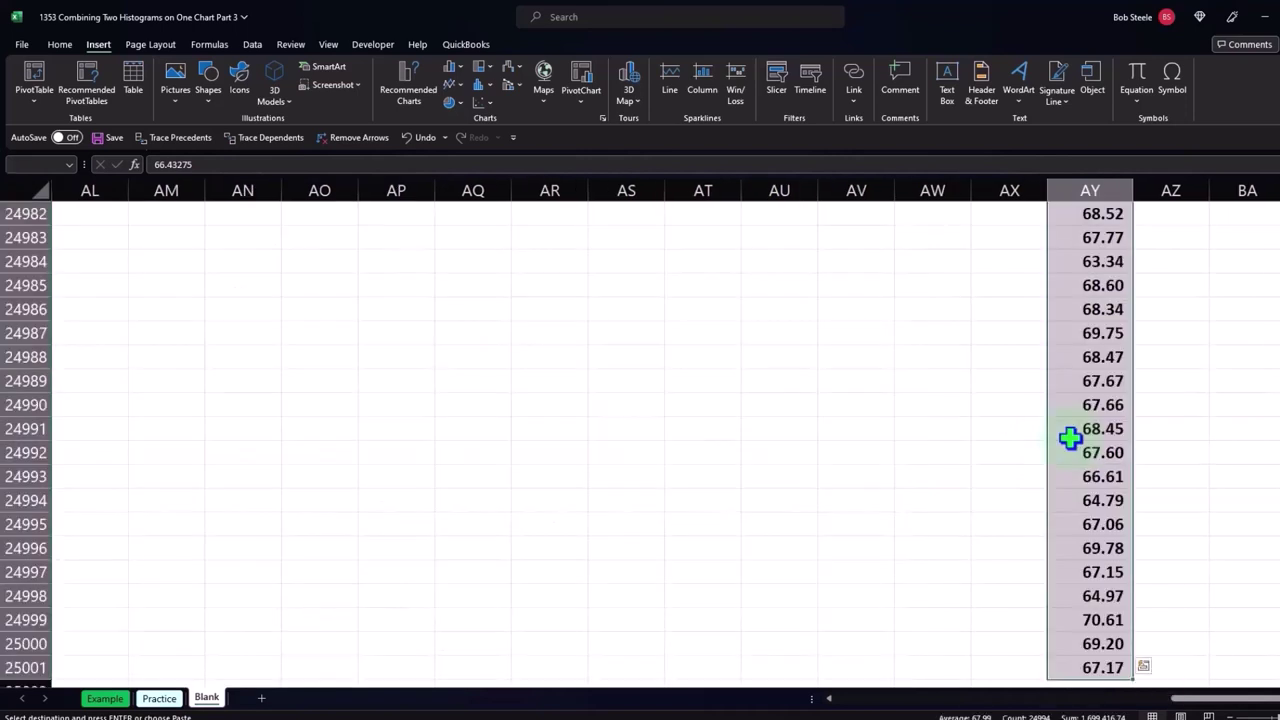
{"action": "scroll", "coordinate": [1070, 437], "scroll_direction": "down", "scroll_amount": 1}
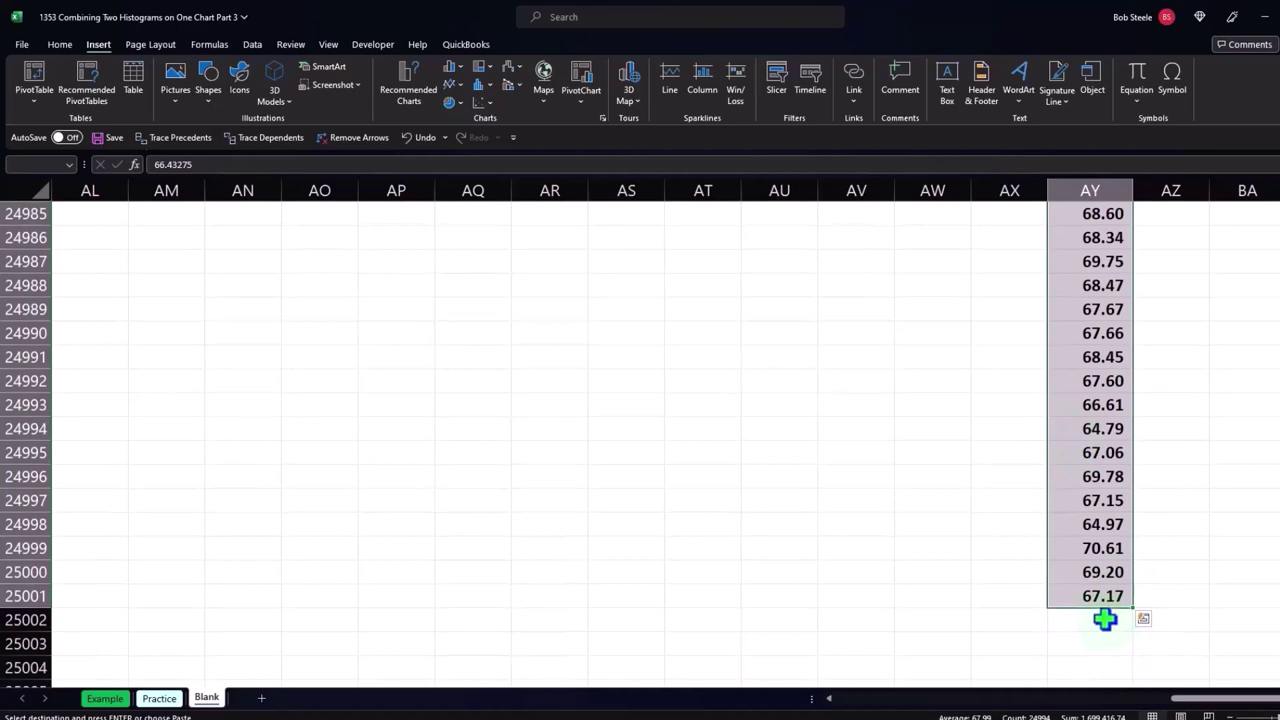
{"action": "left_click", "coordinate": [1104, 619]}
{"action": "scroll", "coordinate": [1108, 590], "scroll_direction": "down", "scroll_amount": 2}
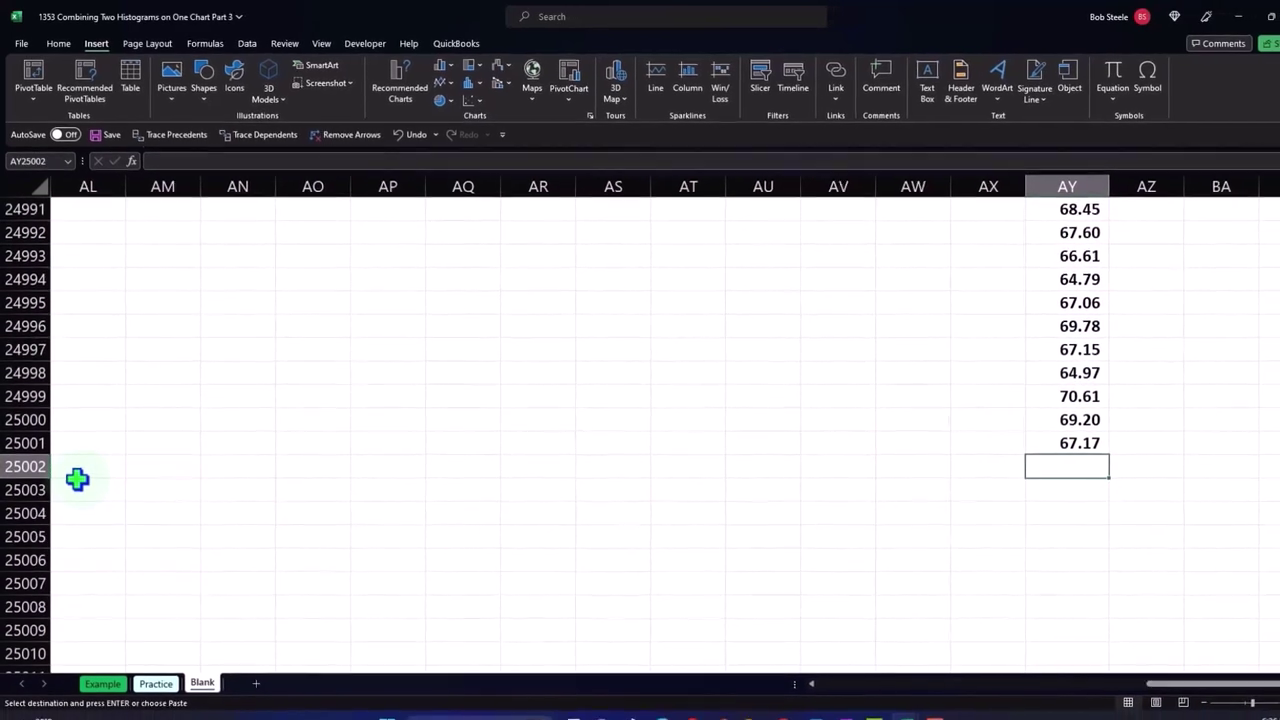
{"action": "right_click", "coordinate": [1023, 453]}
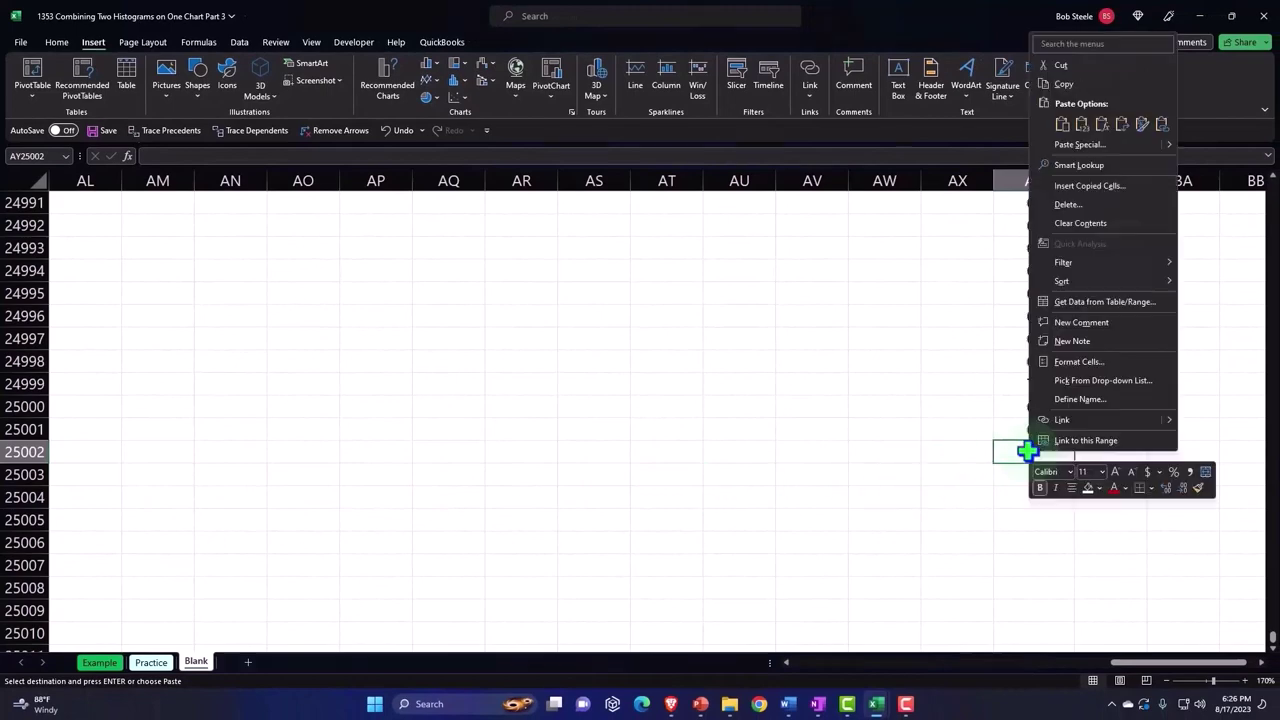
{"action": "left_click", "coordinate": [1078, 128]}
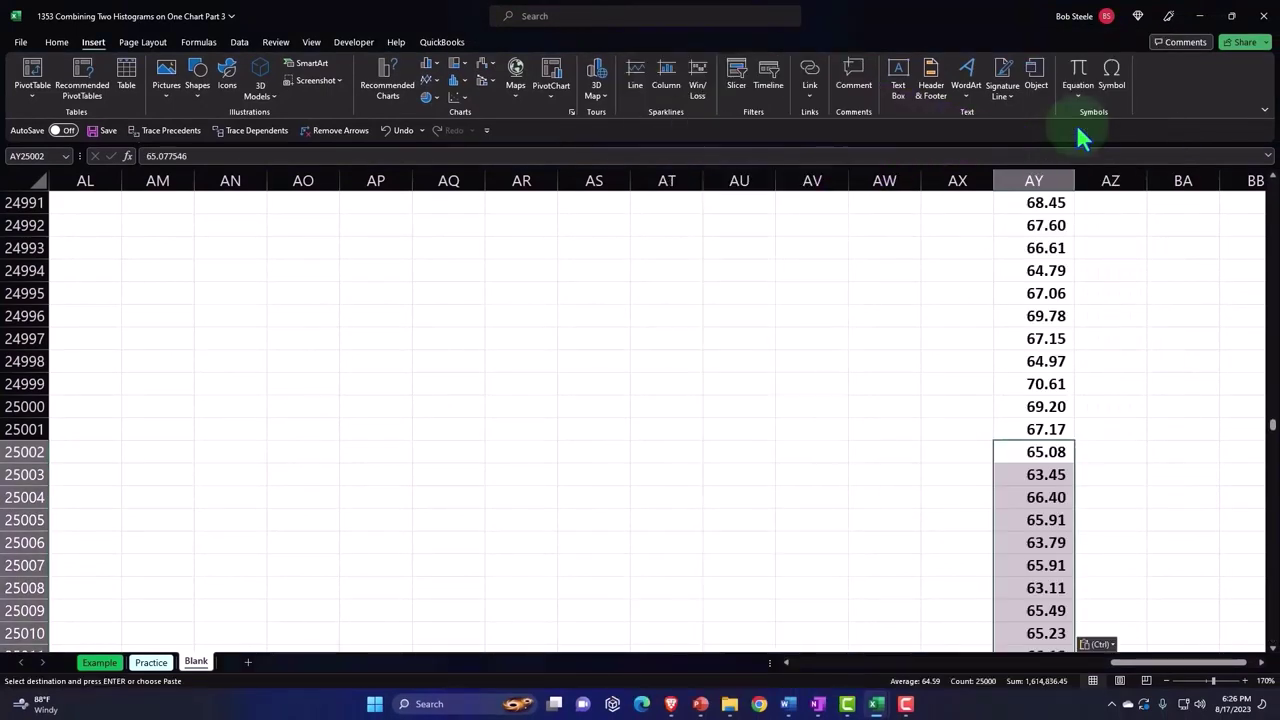
- Convert the stacked heights in AY1:AY50001 into a table with headers and narrow column AY
{"action": "left_click_drag", "start_coordinate": [1272, 412], "coordinate": [1273, 636]}
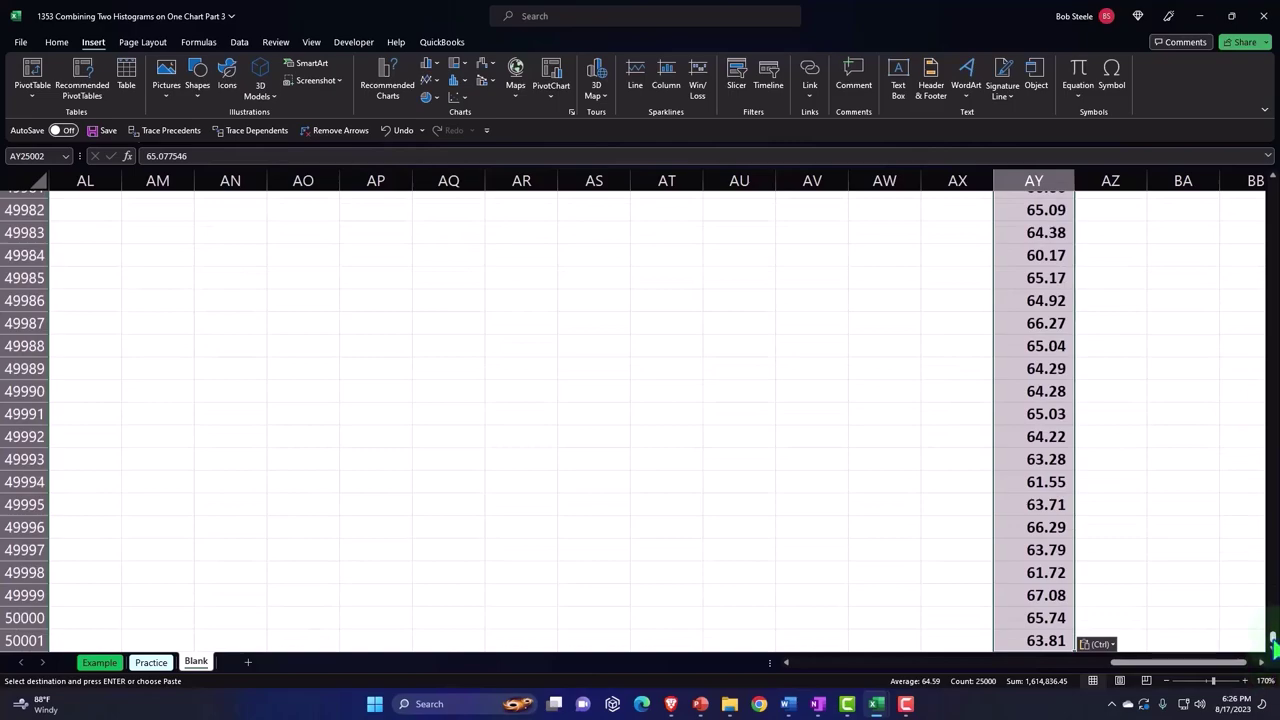
{"action": "left_click_drag", "start_coordinate": [1272, 640], "coordinate": [1254, 137]}
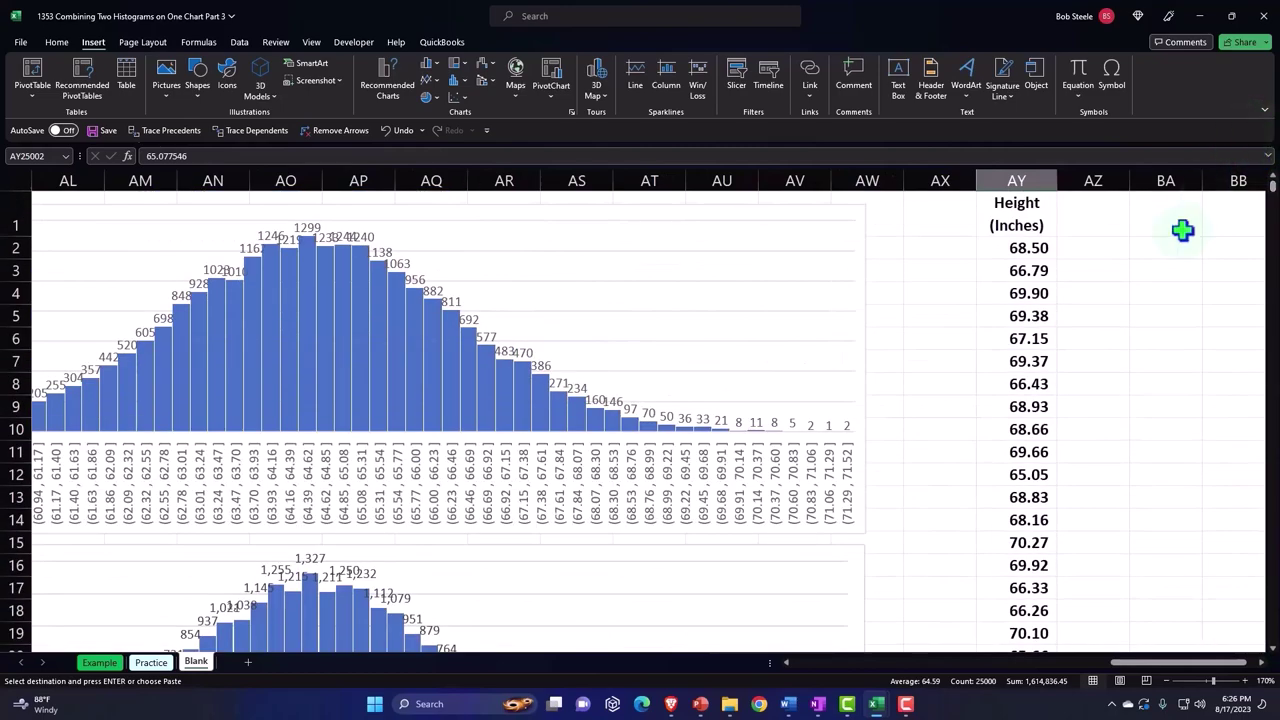
{"action": "left_click", "coordinate": [1141, 281]}
{"action": "left_click", "coordinate": [1030, 280]}
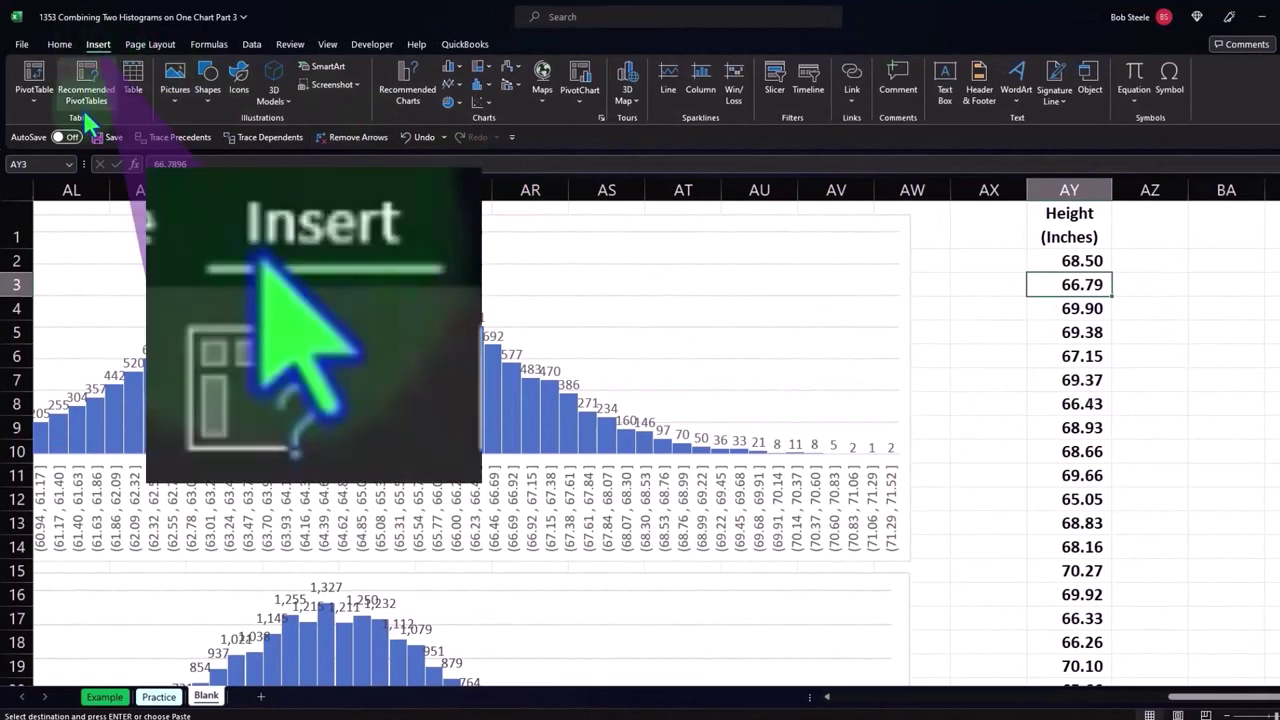
{"action": "left_click", "coordinate": [143, 82]}
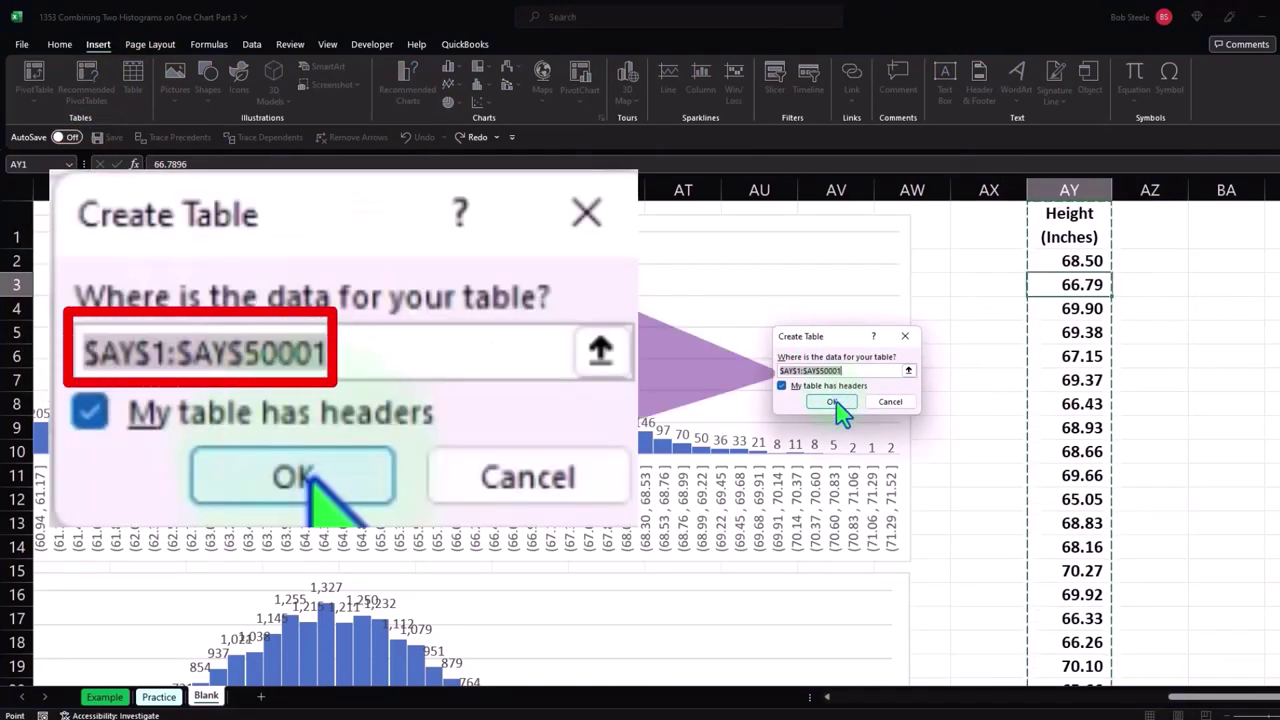
{"action": "left_click", "coordinate": [835, 402]}
{"action": "left_click", "coordinate": [1065, 305]}
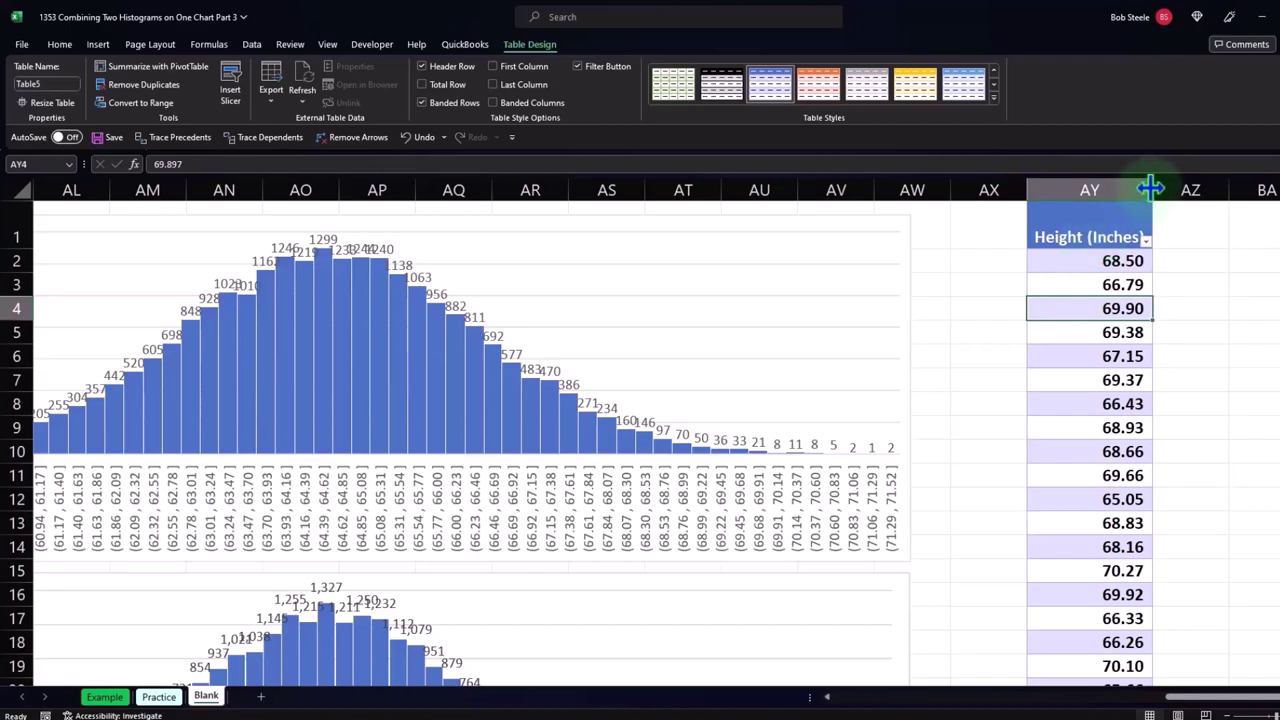
{"action": "left_click_drag", "start_coordinate": [1150, 188], "coordinate": [1050, 188]}
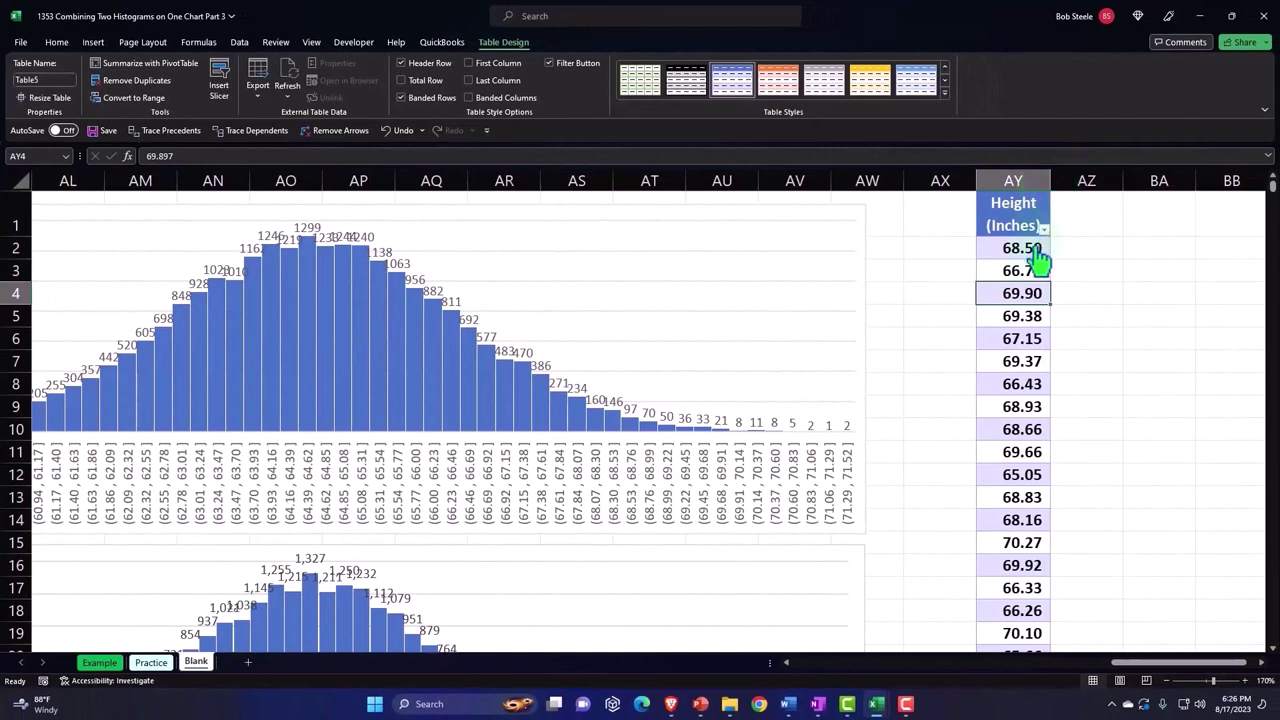
- Insert a histogram of all the heights in the column AY table and place it beside the data, starting around column BA
{"action": "left_click", "coordinate": [1025, 268]}
{"action": "key", "text": "Right"}
{"action": "key", "text": "Right"}
{"action": "key", "text": "Right"}
{"action": "key", "text": "Right"}
{"action": "key", "text": "Right"}
{"action": "key", "text": "Right"}
{"action": "key", "text": "Right"}
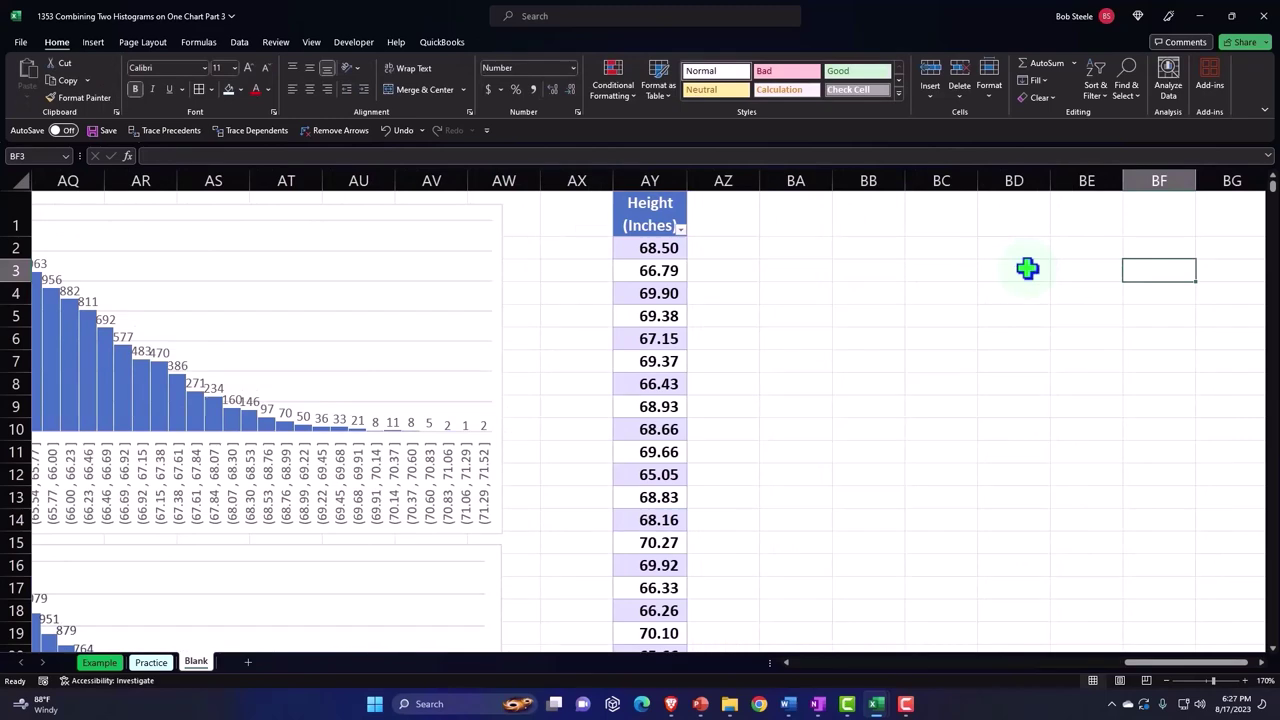
{"action": "left_click", "coordinate": [648, 190]}
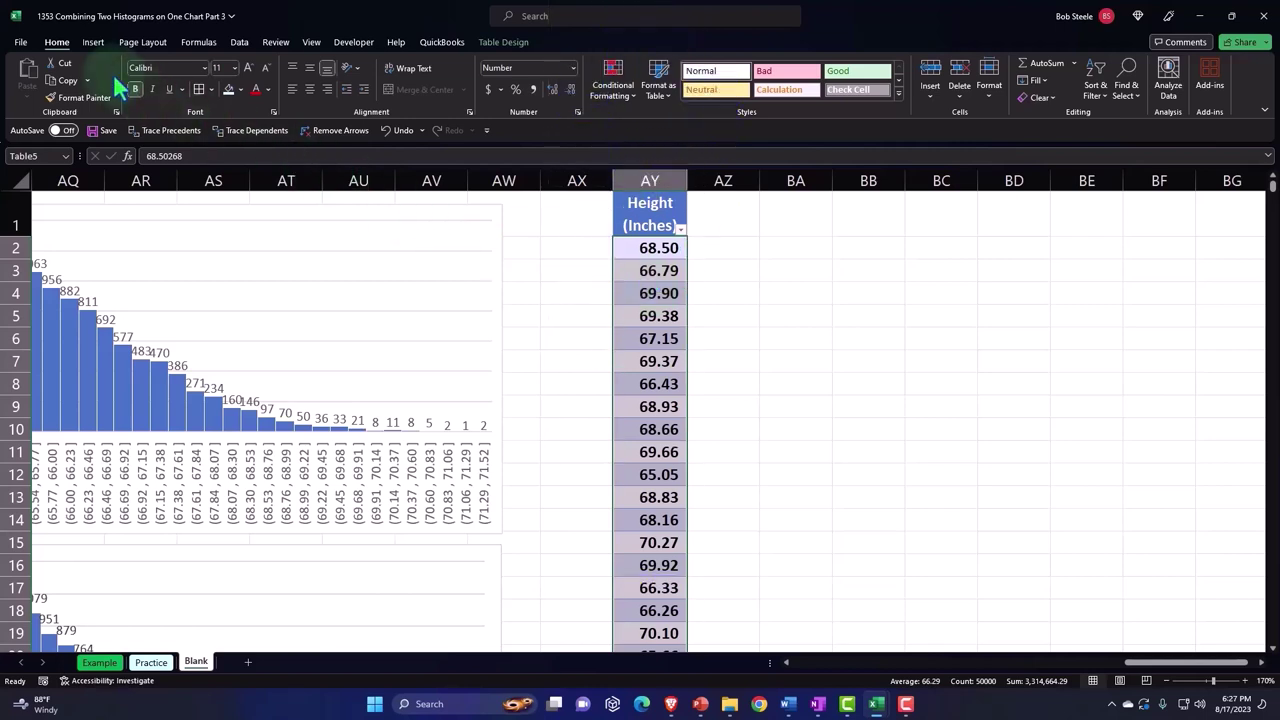
{"action": "left_click", "coordinate": [92, 44]}
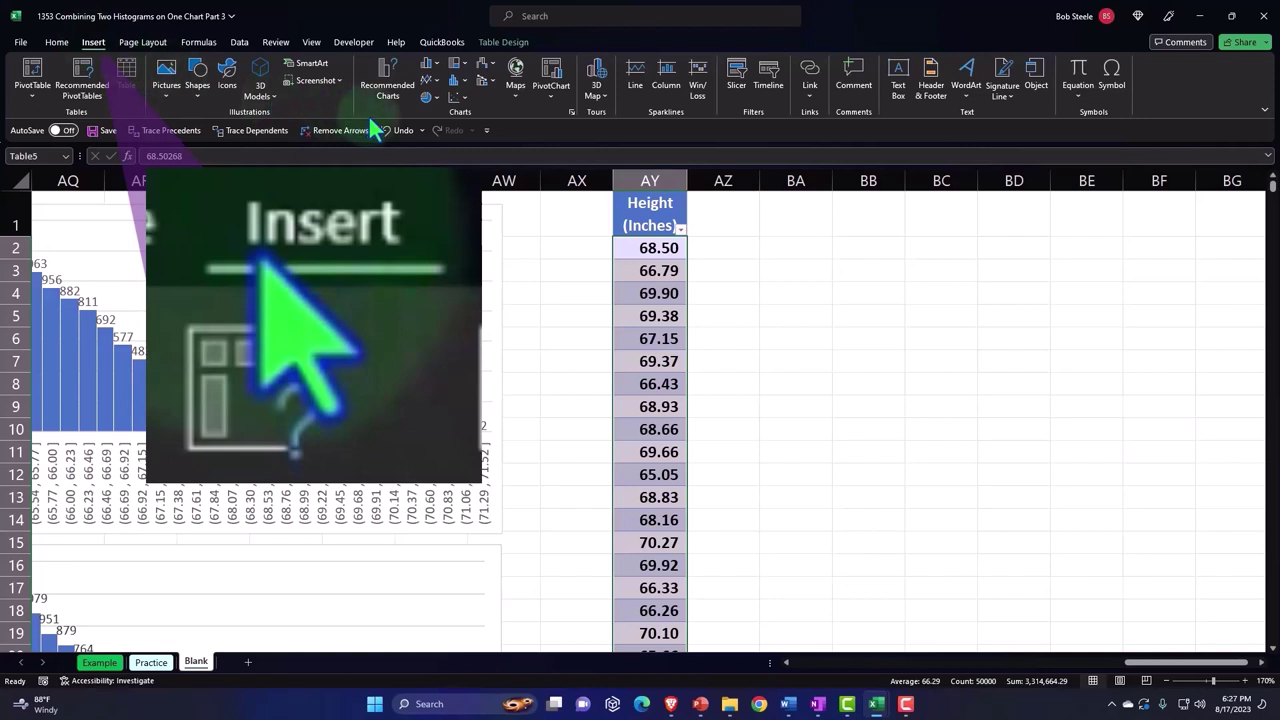
{"action": "left_click", "coordinate": [460, 82]}
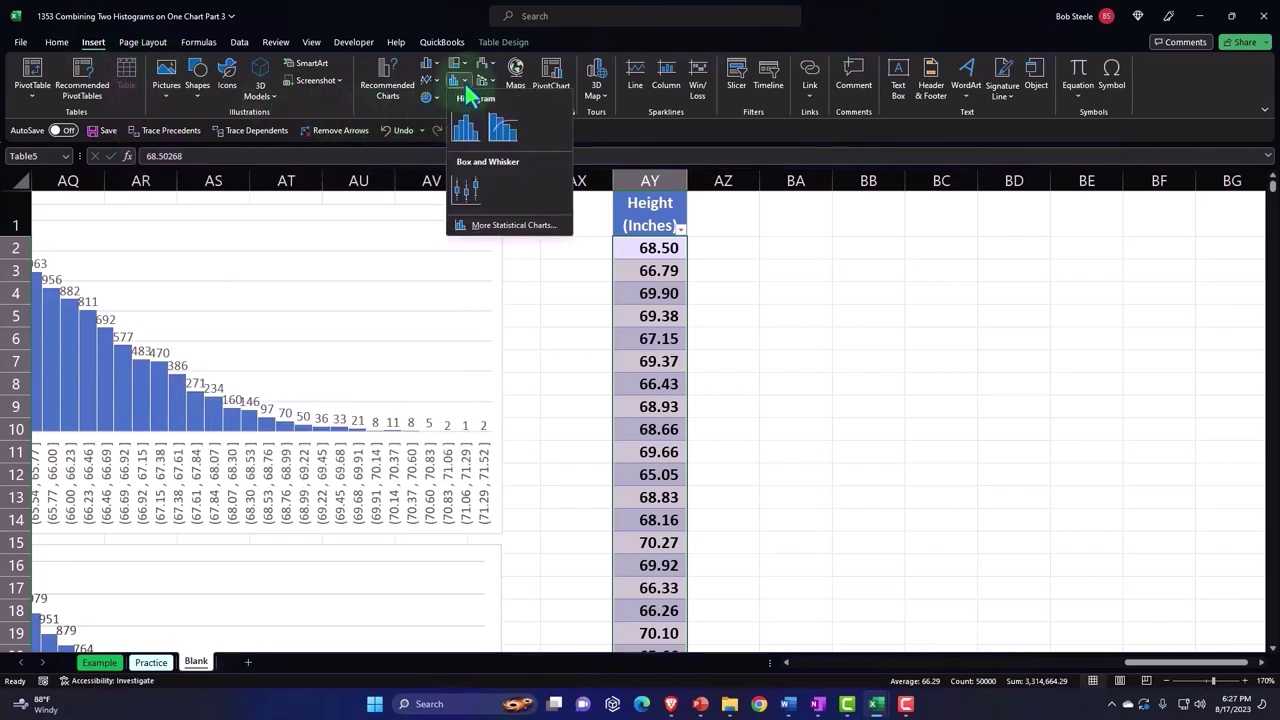
{"action": "left_click", "coordinate": [465, 127]}
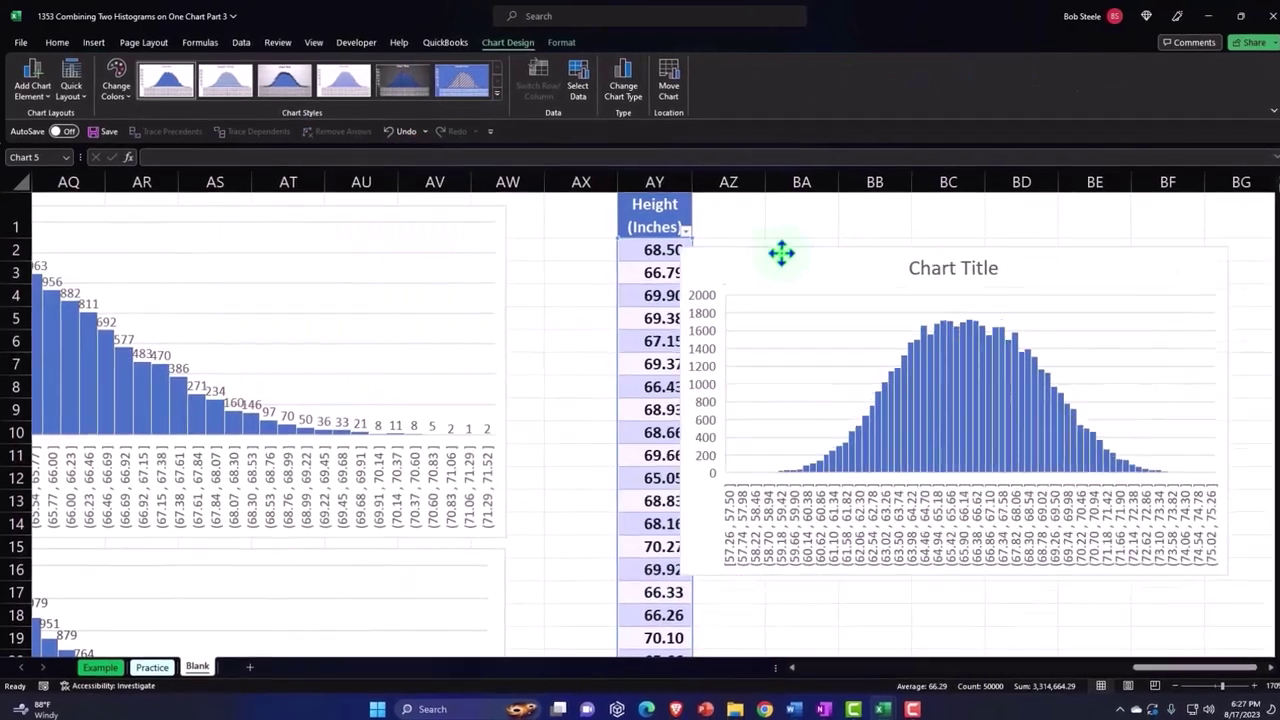
{"action": "left_click", "coordinate": [1211, 606]}
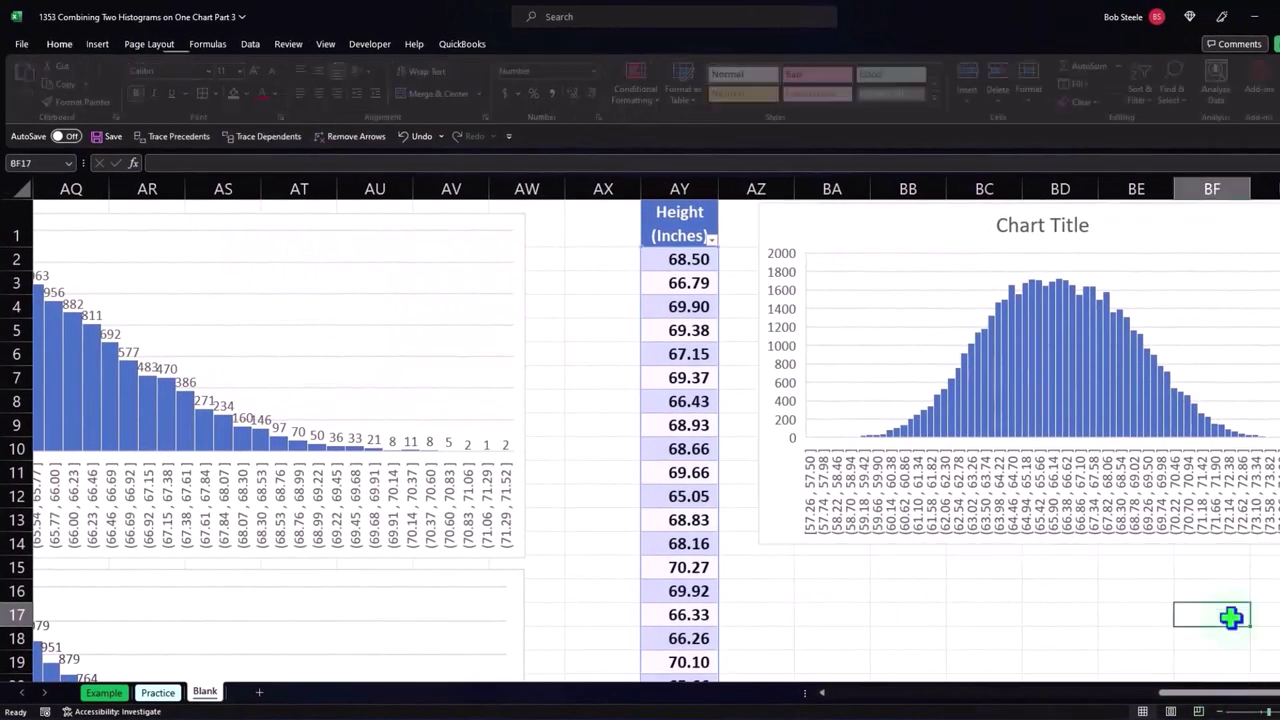
- Move and widen the combined height histogram so it spans from about column AZ to column BO
{"action": "key", "text": "Right"}
{"action": "key", "text": "Right"}
{"action": "key", "text": "Right"}
{"action": "key", "text": "Right"}
{"action": "key", "text": "Right"}
{"action": "key", "text": "Right"}
{"action": "key", "text": "Right"}
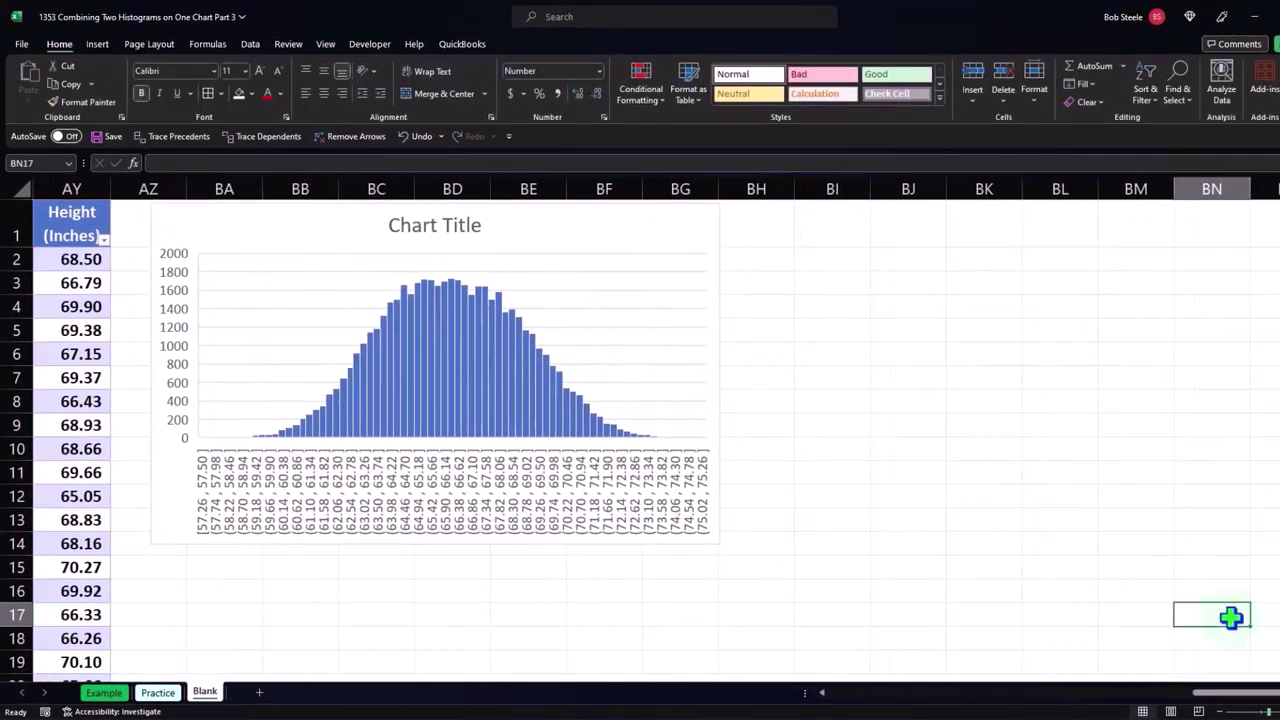
{"action": "left_click_drag", "start_coordinate": [226, 234], "coordinate": [294, 229]}
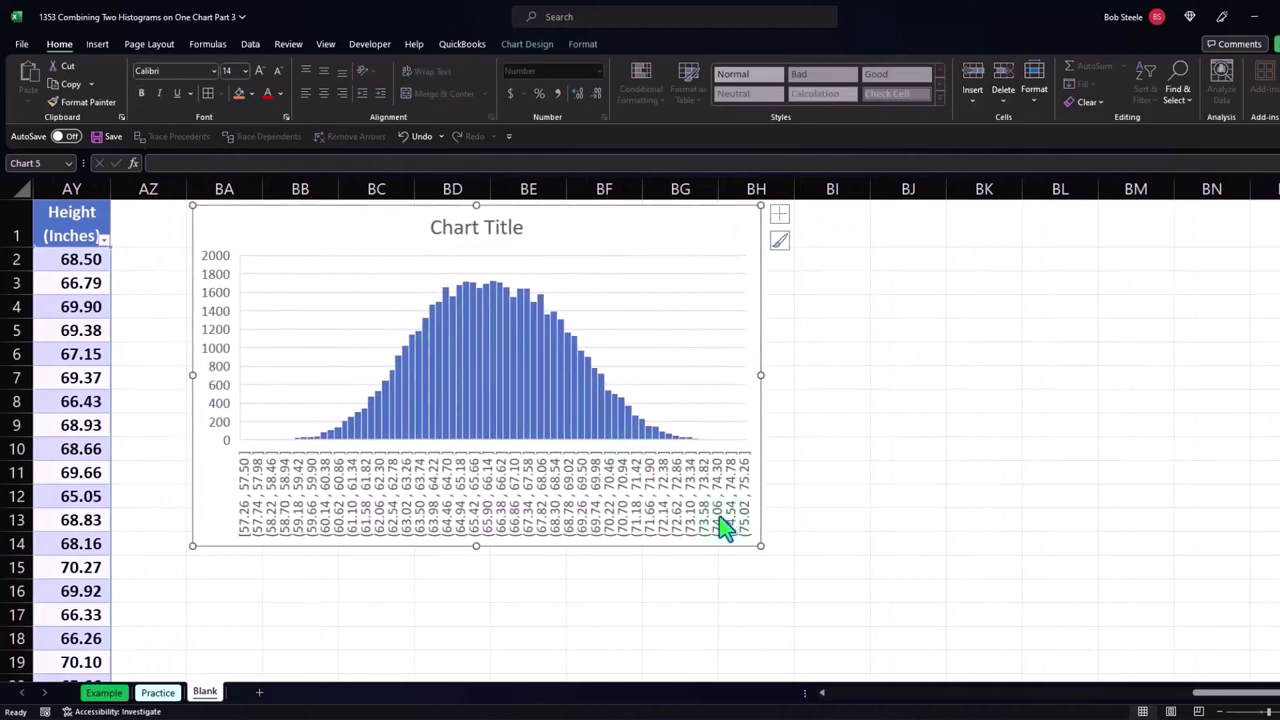
{"action": "left_click_drag", "start_coordinate": [760, 545], "coordinate": [1274, 555]}
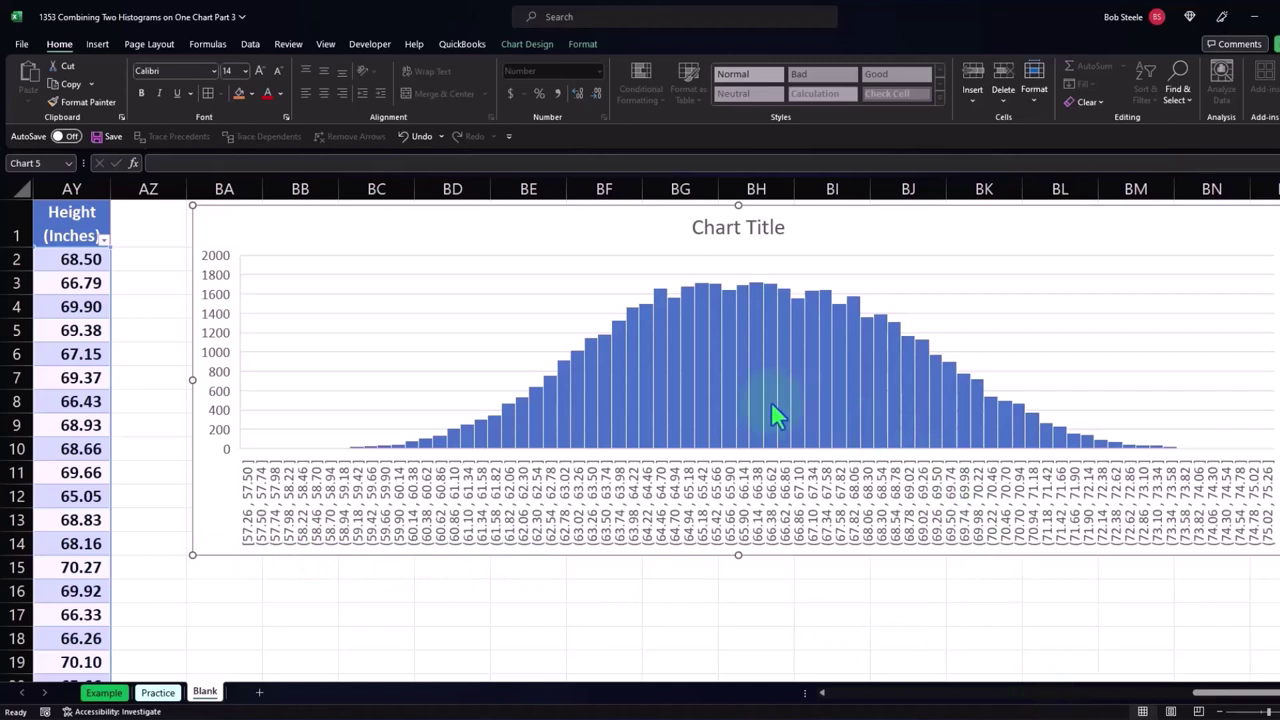
{"action": "mouse_move", "coordinate": [803, 380]}
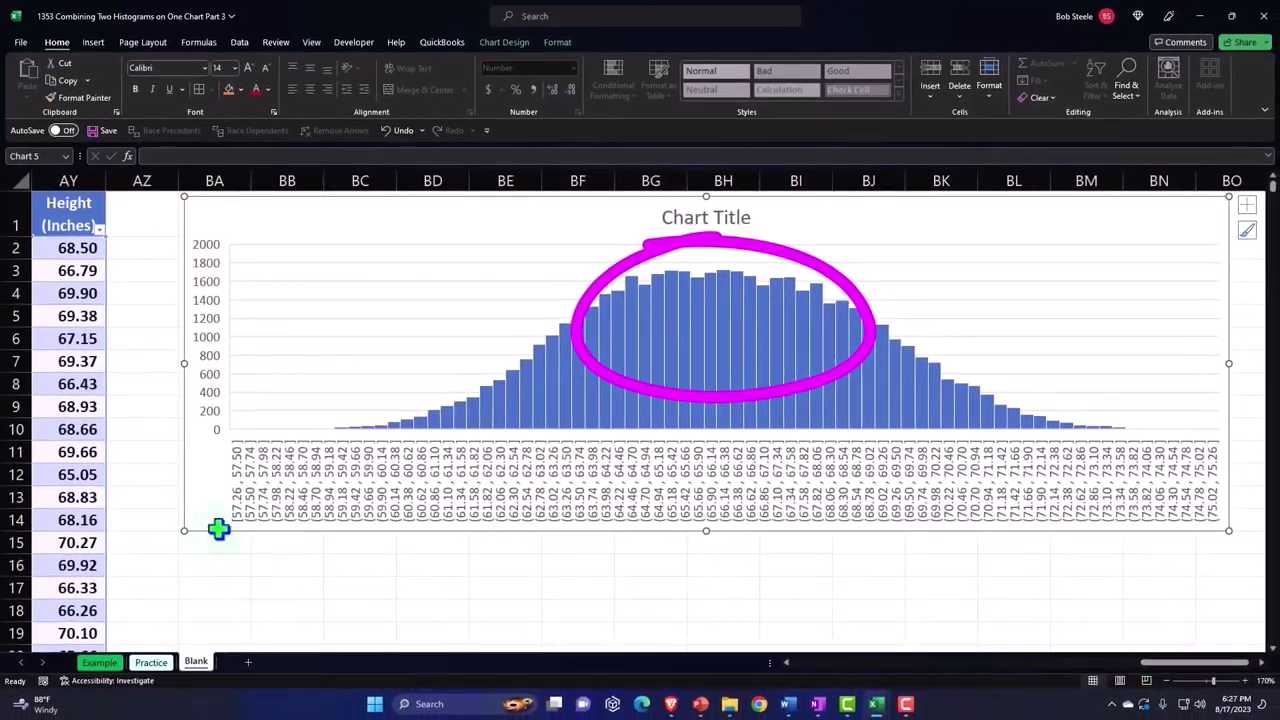
{"action": "left_click_drag", "start_coordinate": [186, 533], "coordinate": [155, 536]}
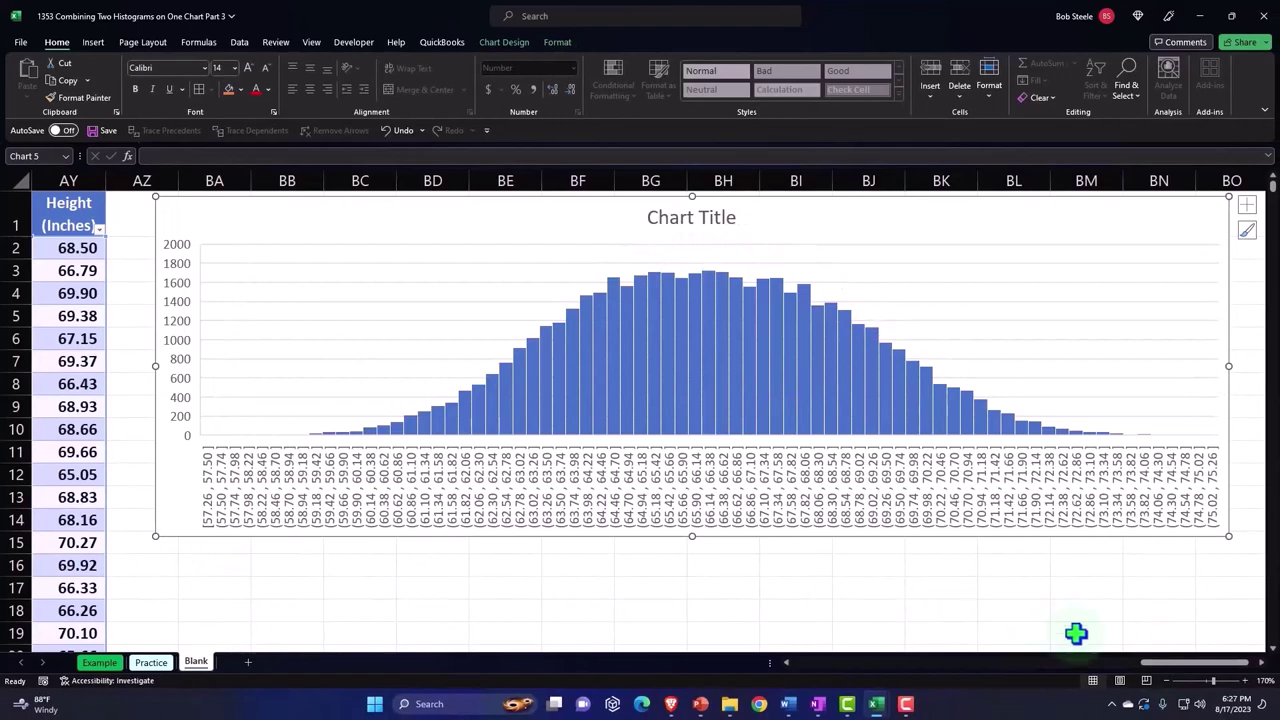
{"action": "mouse_move", "coordinate": [1175, 672]}
{"action": "left_mouse_down"}
{"action": "mouse_move", "coordinate": [850, 692]}
{"action": "mouse_move", "coordinate": [1030, 700]}
{"action": "mouse_move", "coordinate": [1114, 688]}
{"action": "mouse_move", "coordinate": [1148, 700]}
{"action": "mouse_move", "coordinate": [1158, 678]}
{"action": "left_mouse_up"}
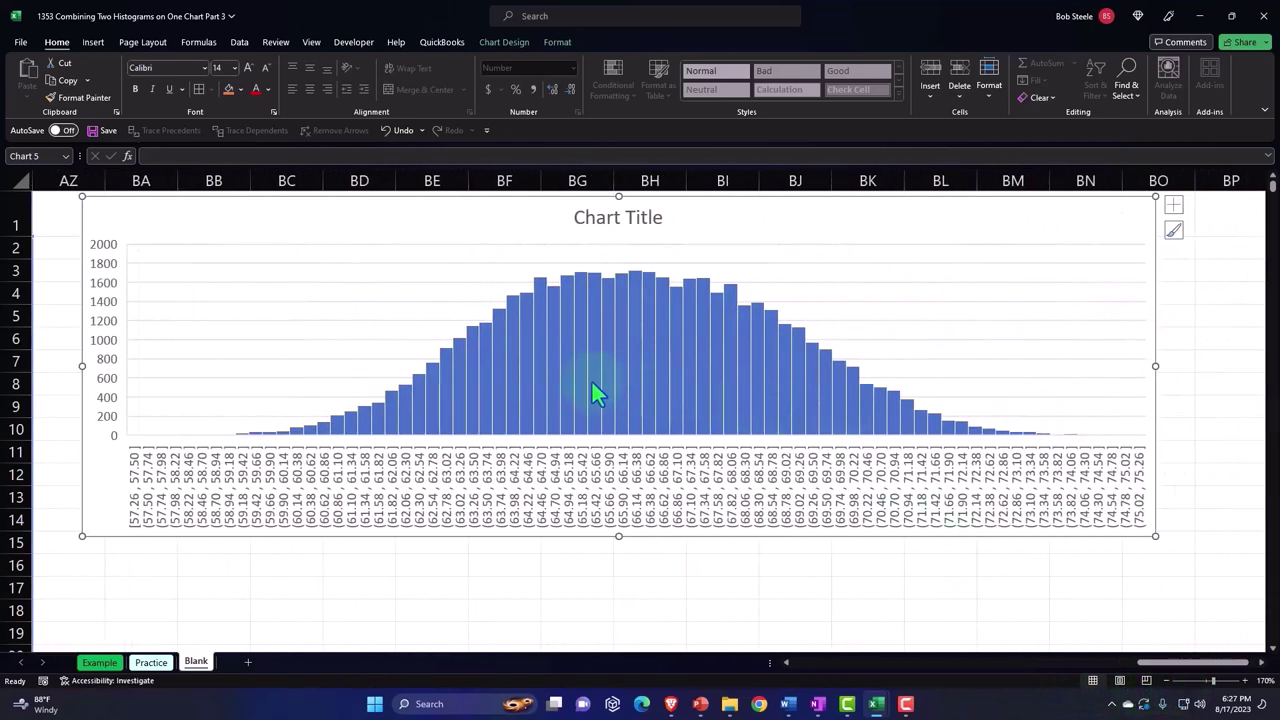
- Delete the title of the combined height histogram
{"action": "mouse_move", "coordinate": [643, 385]}
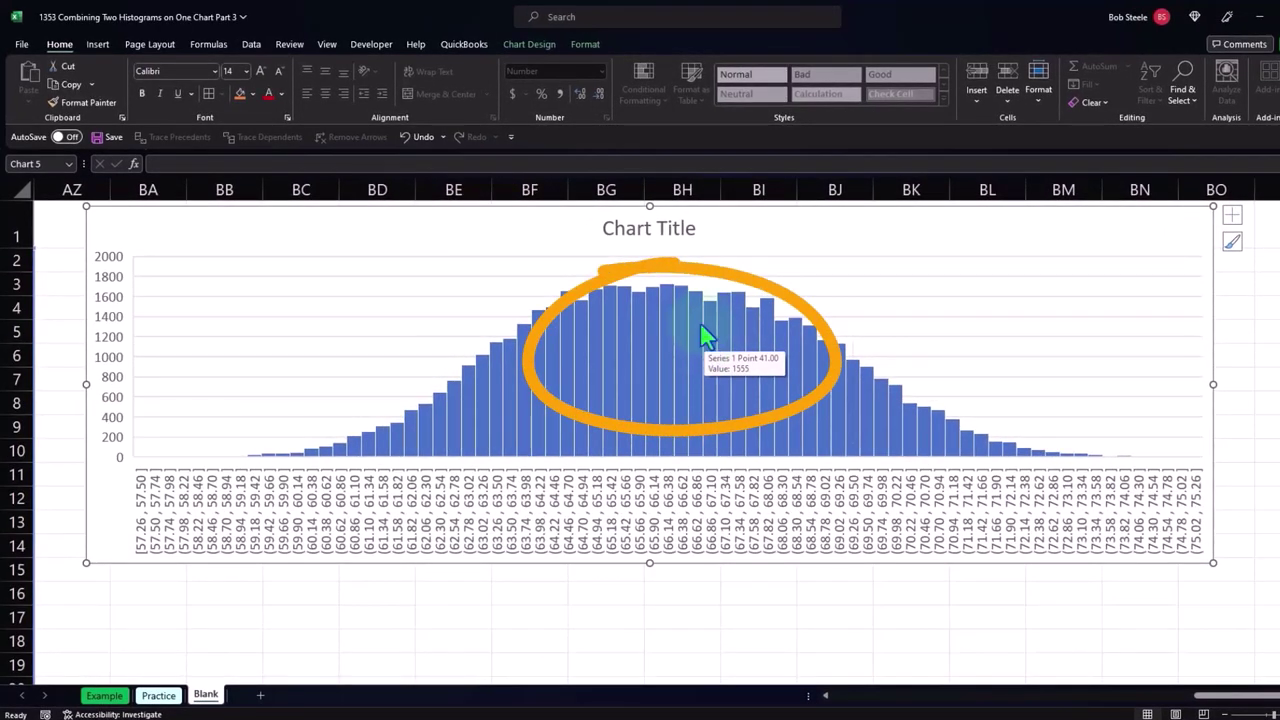
{"action": "left_click", "coordinate": [652, 240]}
{"action": "key", "text": "Delete"}
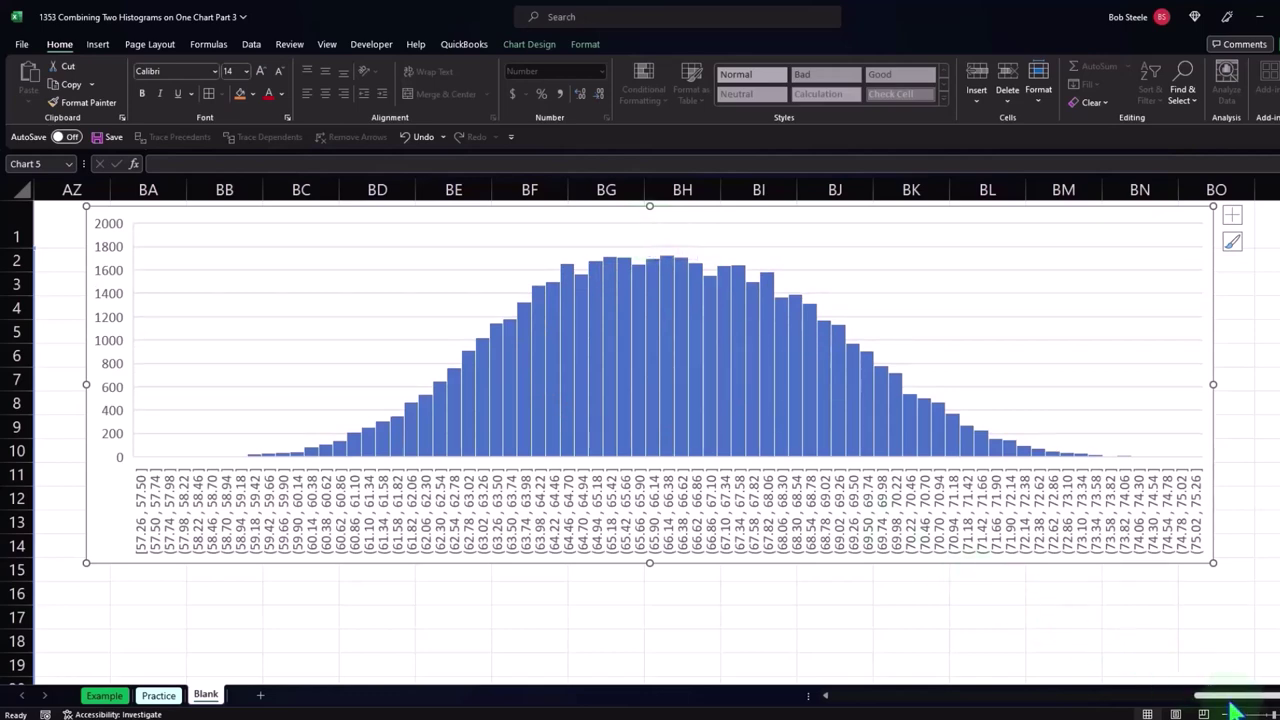
- Copy the men's bin ranges and frequencies in E17:F81
{"action": "left_click_drag", "start_coordinate": [1235, 710], "coordinate": [1002, 712]}
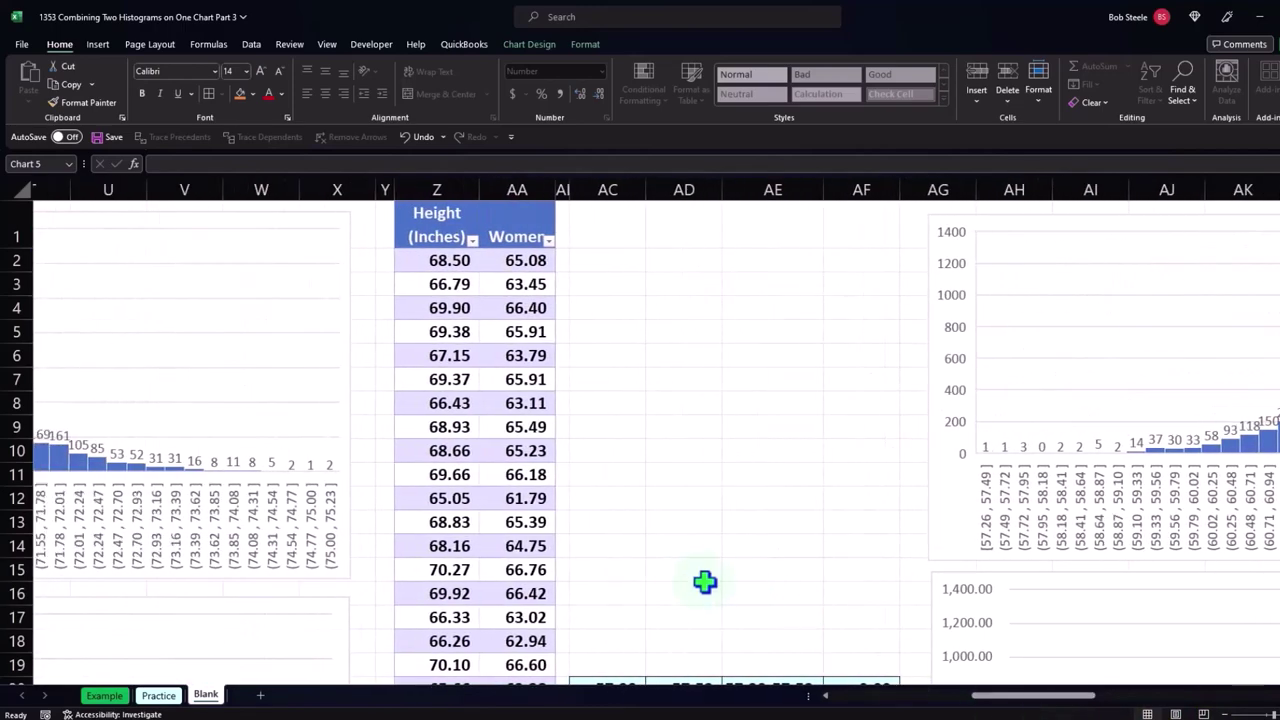
{"action": "scroll", "coordinate": [704, 582], "scroll_direction": "down", "scroll_amount": 4}
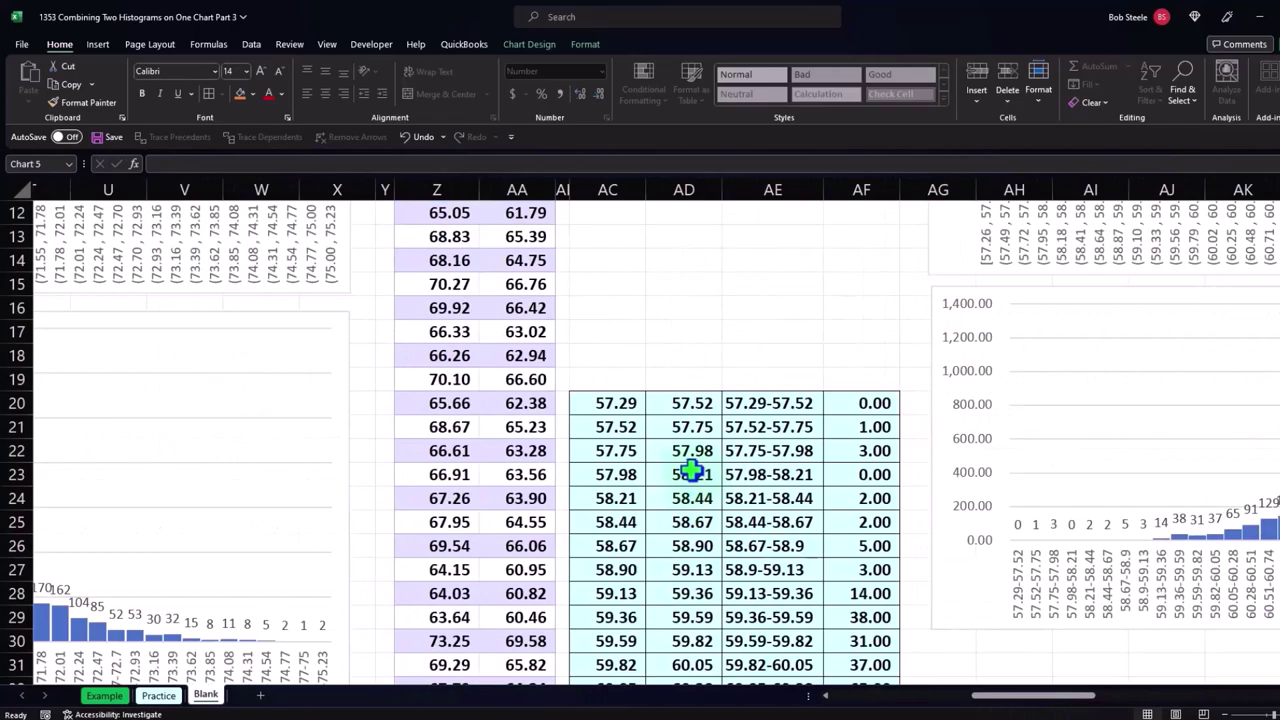
{"action": "scroll", "coordinate": [692, 471], "scroll_direction": "down", "scroll_amount": 1}
{"action": "left_click_drag", "start_coordinate": [762, 331], "coordinate": [847, 524]}
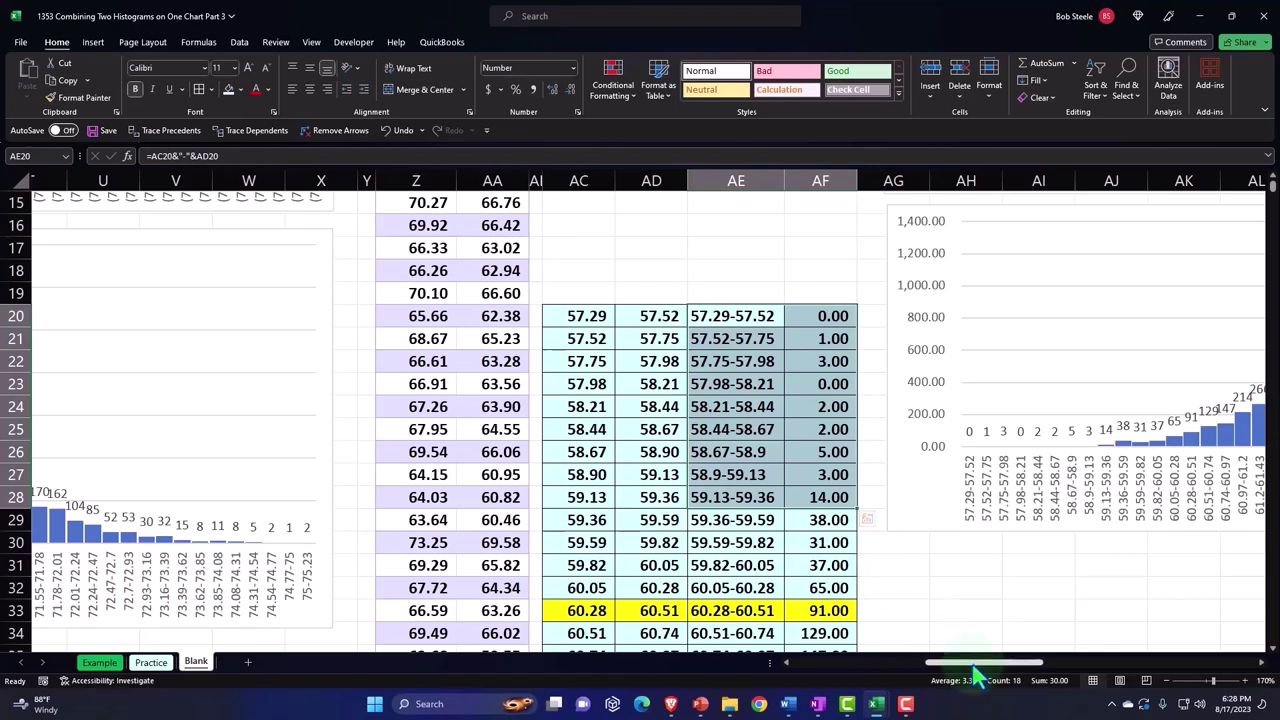
{"action": "left_click_drag", "start_coordinate": [978, 676], "coordinate": [843, 690]}
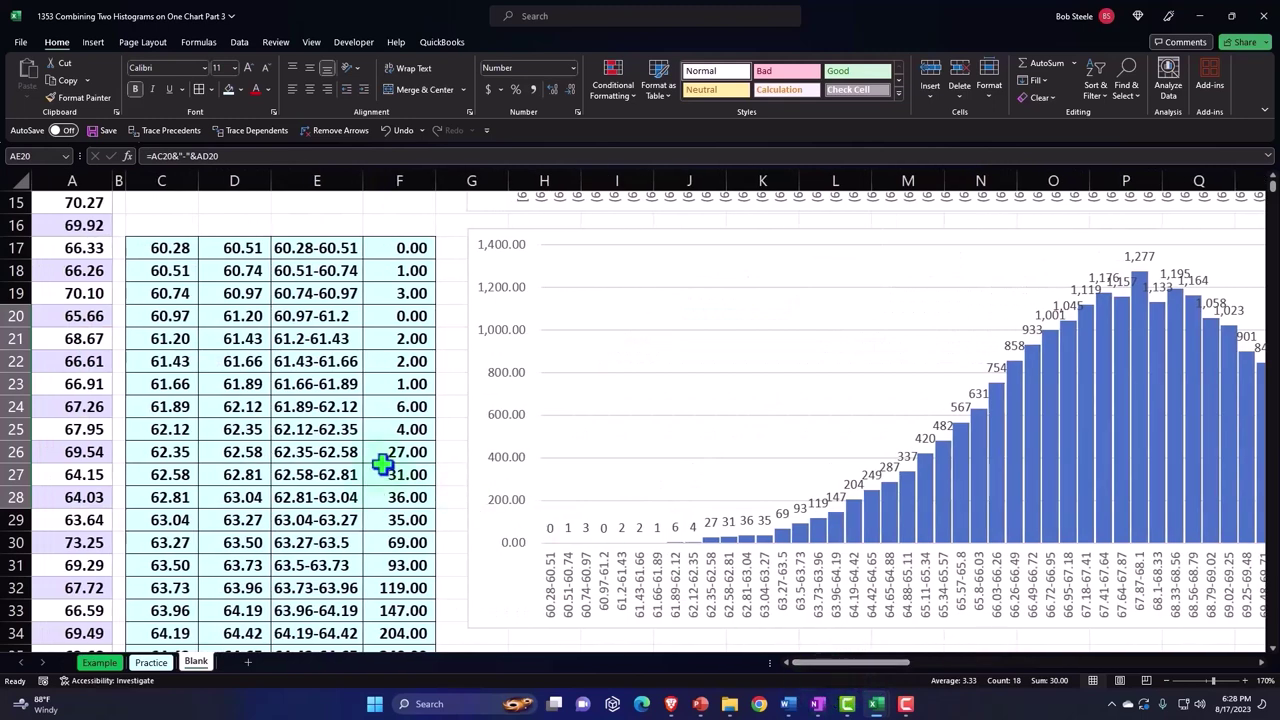
{"action": "left_click", "coordinate": [305, 248]}
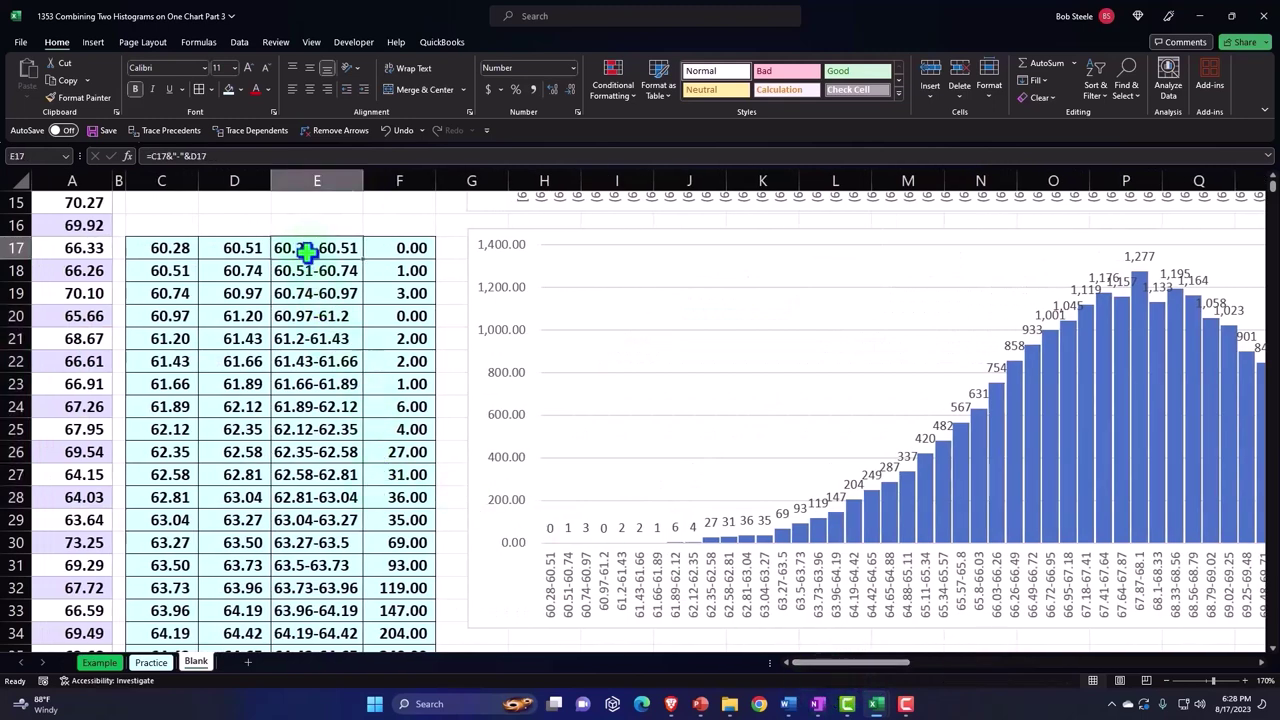
{"action": "left_click_drag", "start_coordinate": [305, 248], "coordinate": [368, 262]}
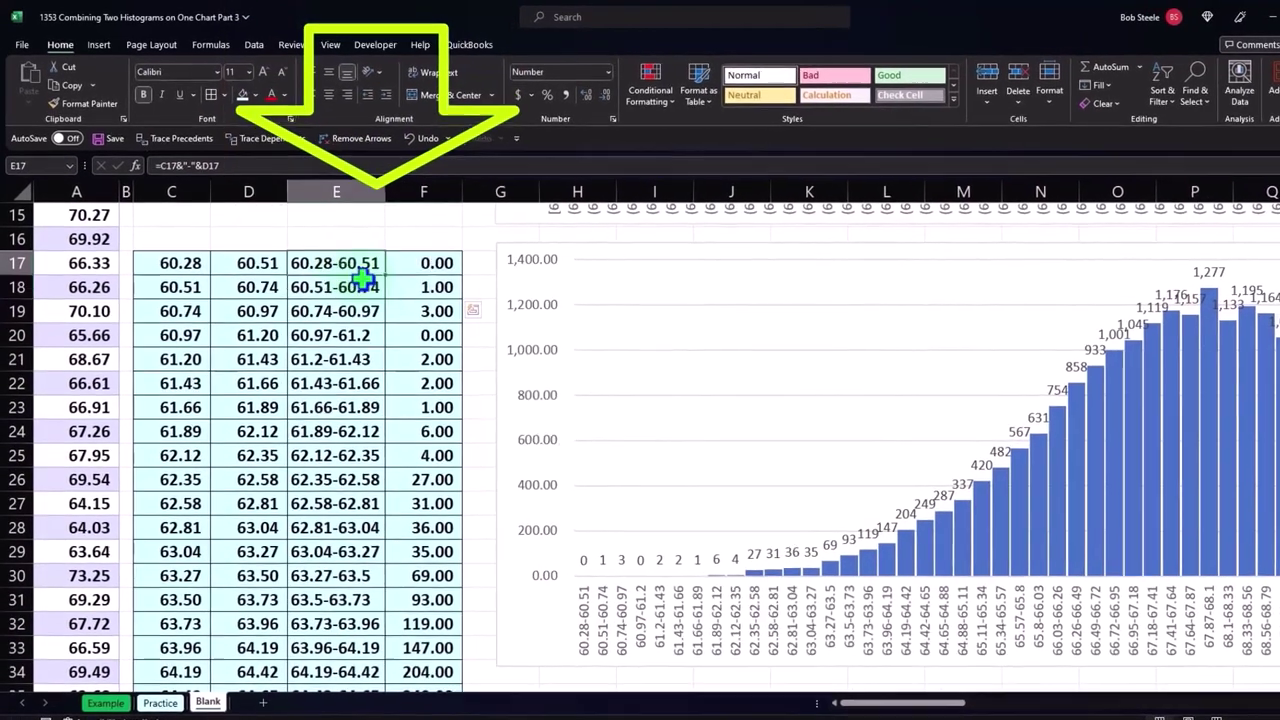
{"action": "left_click_drag", "start_coordinate": [357, 262], "coordinate": [414, 654]}
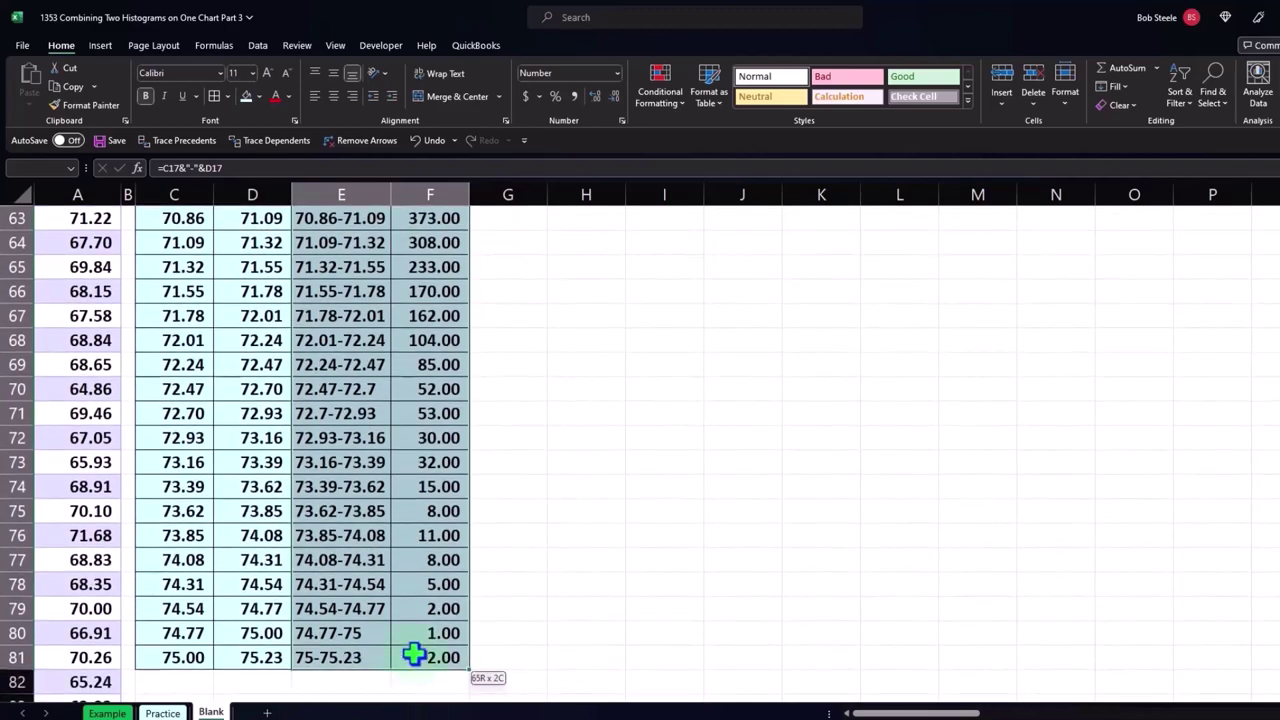
{"action": "right_click", "coordinate": [421, 458]}
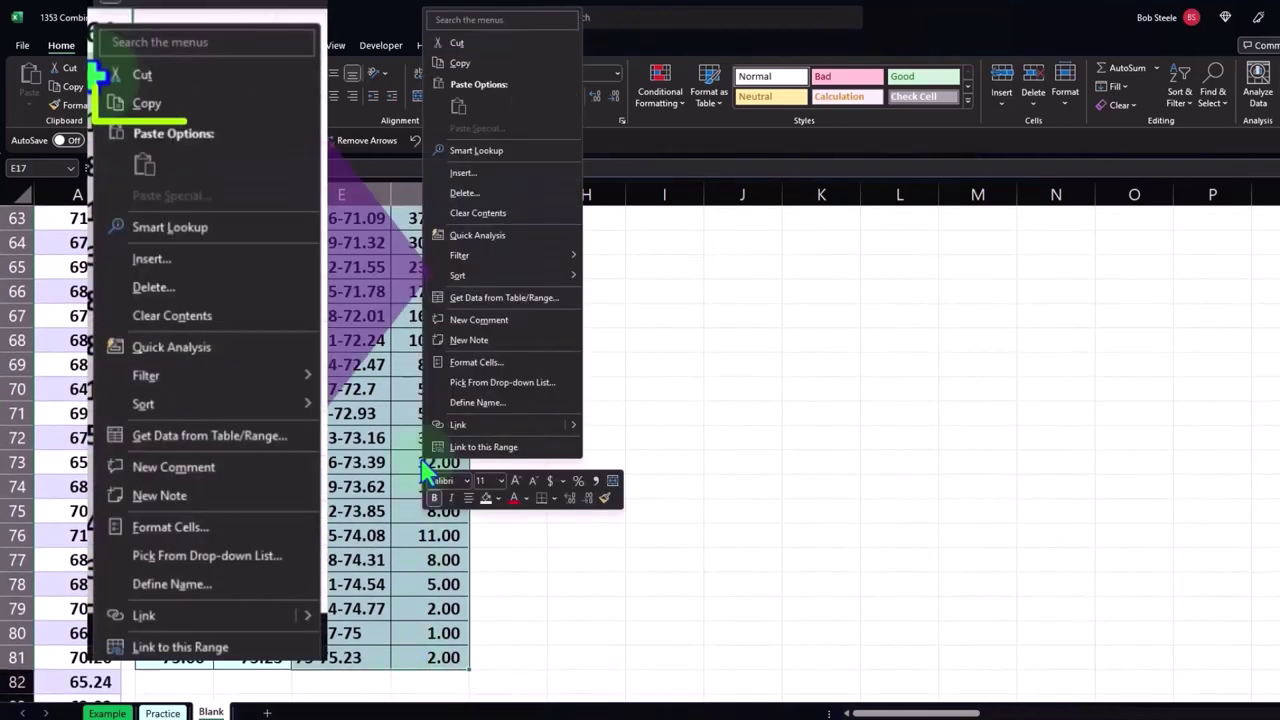
{"action": "left_click", "coordinate": [462, 65]}
- Return from the men's frequency table to the combined histogram area around column BI with the bin data still copied
{"action": "scroll", "coordinate": [722, 480], "scroll_direction": "up", "scroll_amount": 20}
{"action": "left_click", "coordinate": [320, 531]}
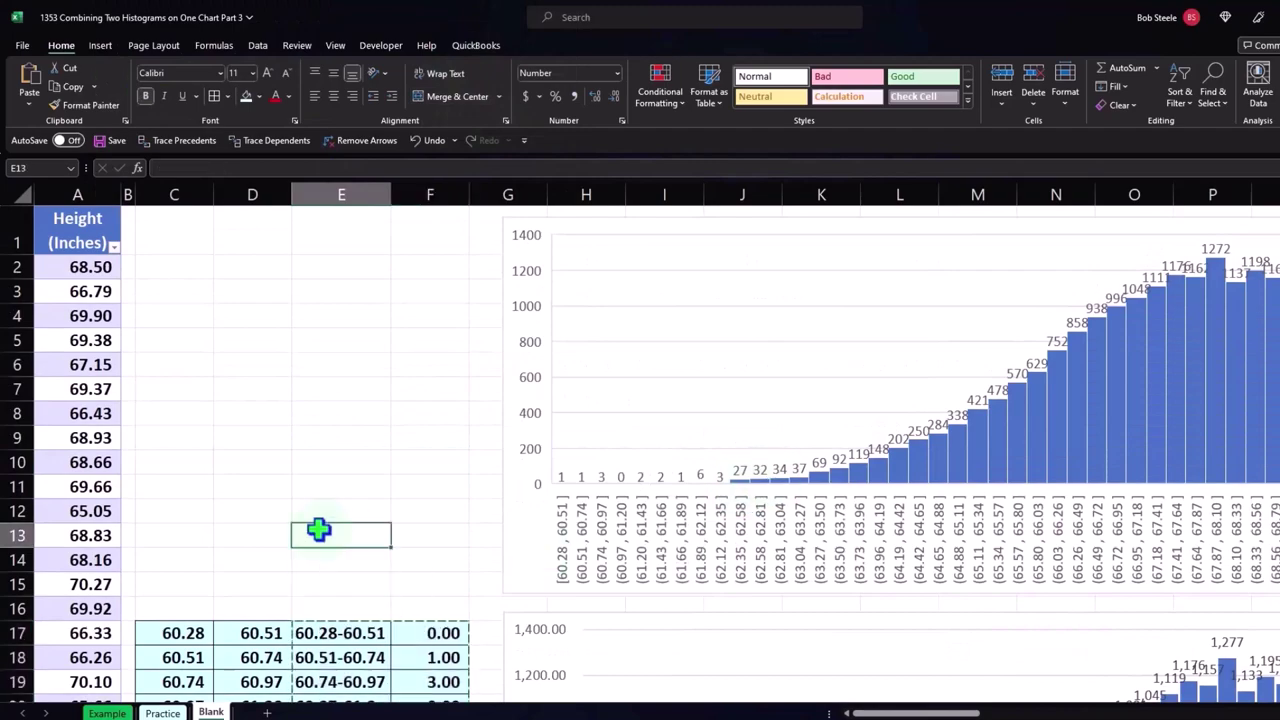
{"action": "key", "text": "Right"}
{"action": "key", "text": "Right"}
{"action": "key", "text": "Right"}
{"action": "key", "text": "Right"}
{"action": "key", "text": "Right"}
{"action": "key", "text": "Right"}
{"action": "key", "text": "Right"}
{"action": "key", "text": "Right"}
{"action": "key", "text": "Right"}
{"action": "key", "text": "Right"}
{"action": "key", "text": "Right"}
{"action": "key", "text": "Right"}
{"action": "key", "text": "Right"}
{"action": "key", "text": "Right"}
{"action": "key", "text": "Right"}
{"action": "key", "text": "Right"}
{"action": "key", "text": "Right"}
{"action": "key", "text": "Right"}
{"action": "key", "text": "Right"}
{"action": "key", "text": "Right"}
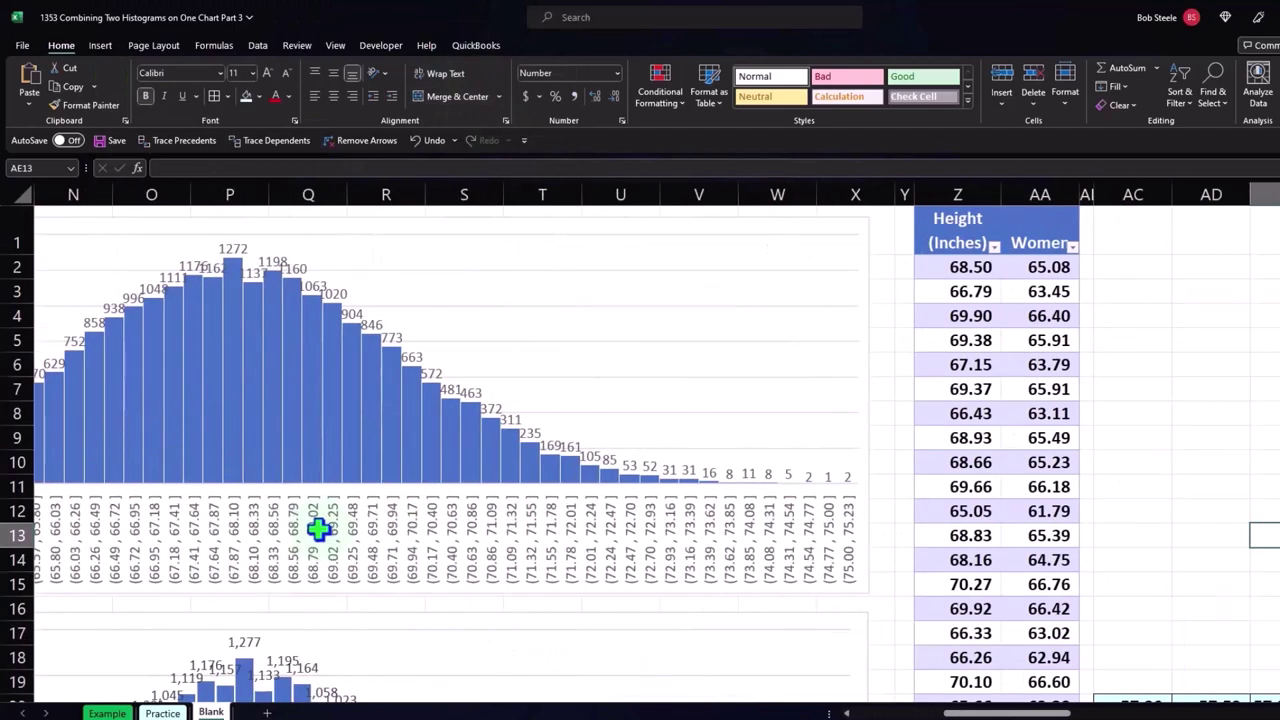
{"action": "key", "text": "Right"}
{"action": "key", "text": "Right"}
{"action": "key", "text": "Right"}
{"action": "key", "text": "Right"}
{"action": "key", "text": "Right"}
{"action": "key", "text": "Right"}
{"action": "key", "text": "Right"}
{"action": "key", "text": "Right"}
{"action": "key", "text": "Right"}
{"action": "key", "text": "Right"}
{"action": "key", "text": "Right"}
{"action": "key", "text": "Right"}
{"action": "key", "text": "Right"}
{"action": "key", "text": "Right"}
{"action": "key", "text": "Right"}
{"action": "key", "text": "Right"}
{"action": "key", "text": "Right"}
{"action": "key", "text": "Right"}
{"action": "key", "text": "Right"}
{"action": "key", "text": "Right"}
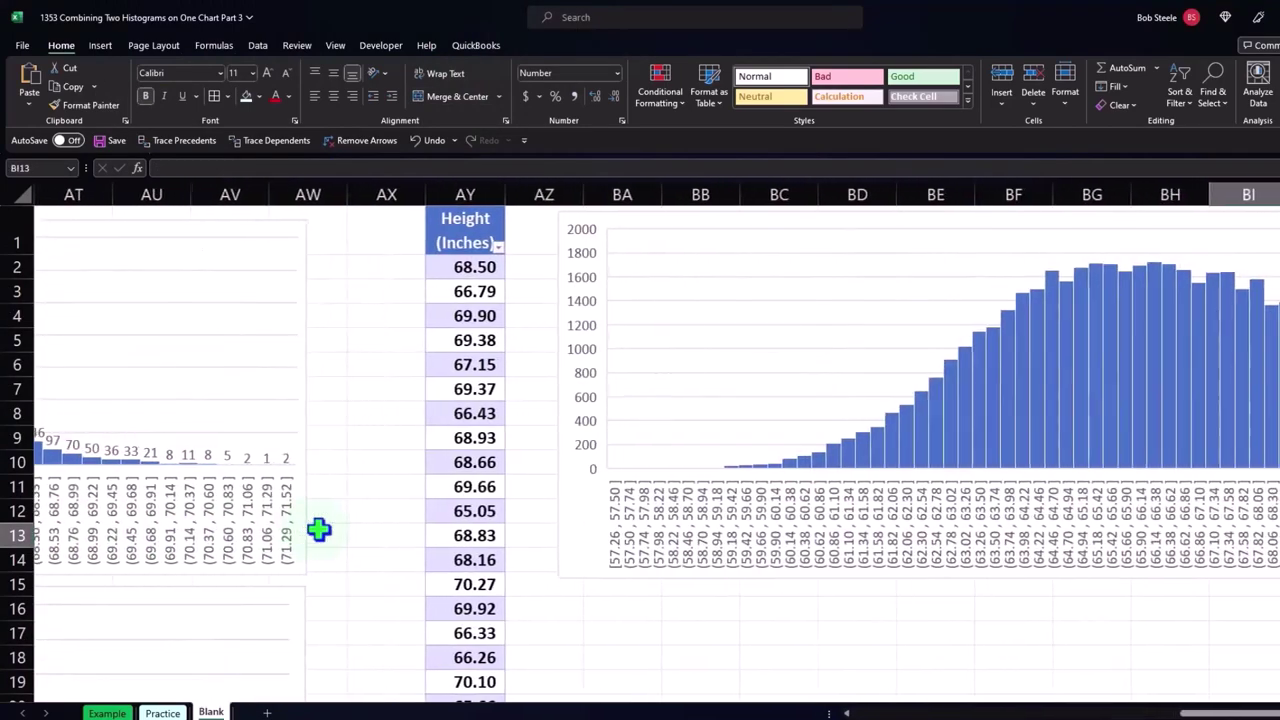